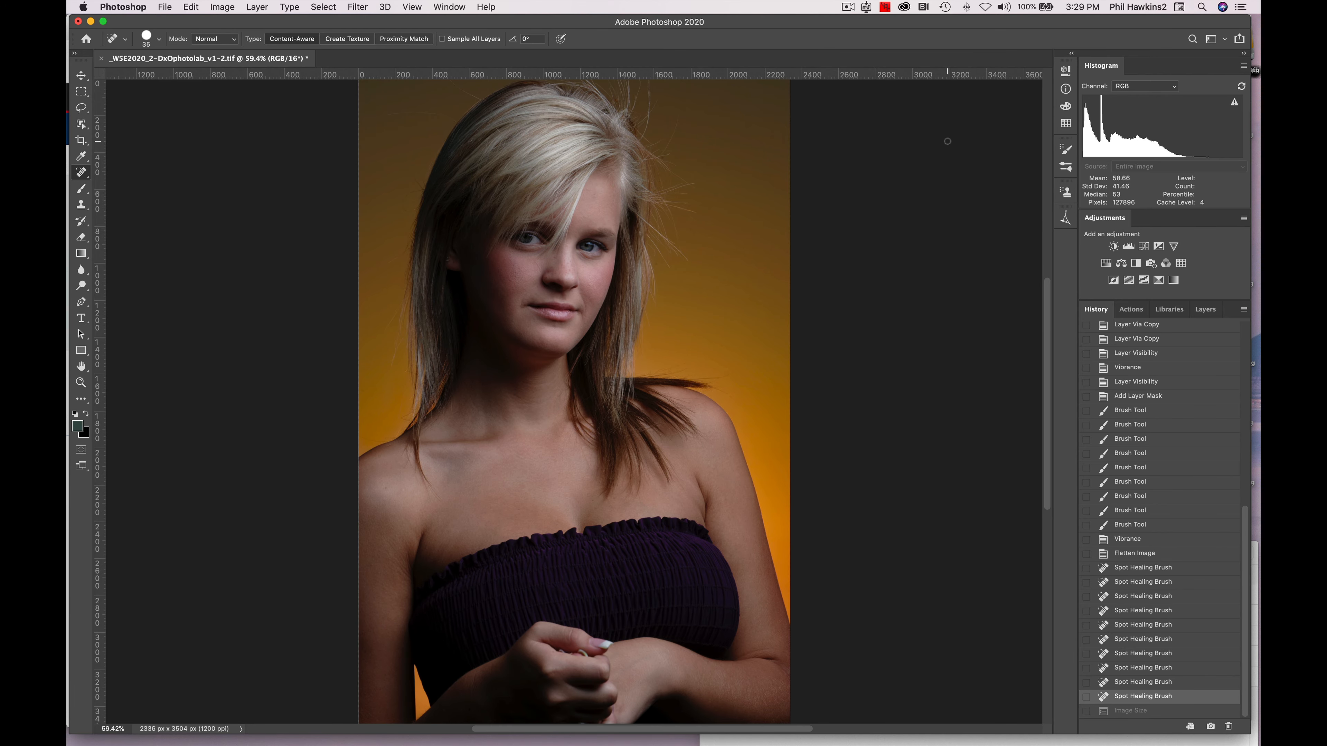
# Step: Open Unsharp Mask on the portrait, compare the image with the preview off and on, and cancel the filter
pyautogui.press('super+1')
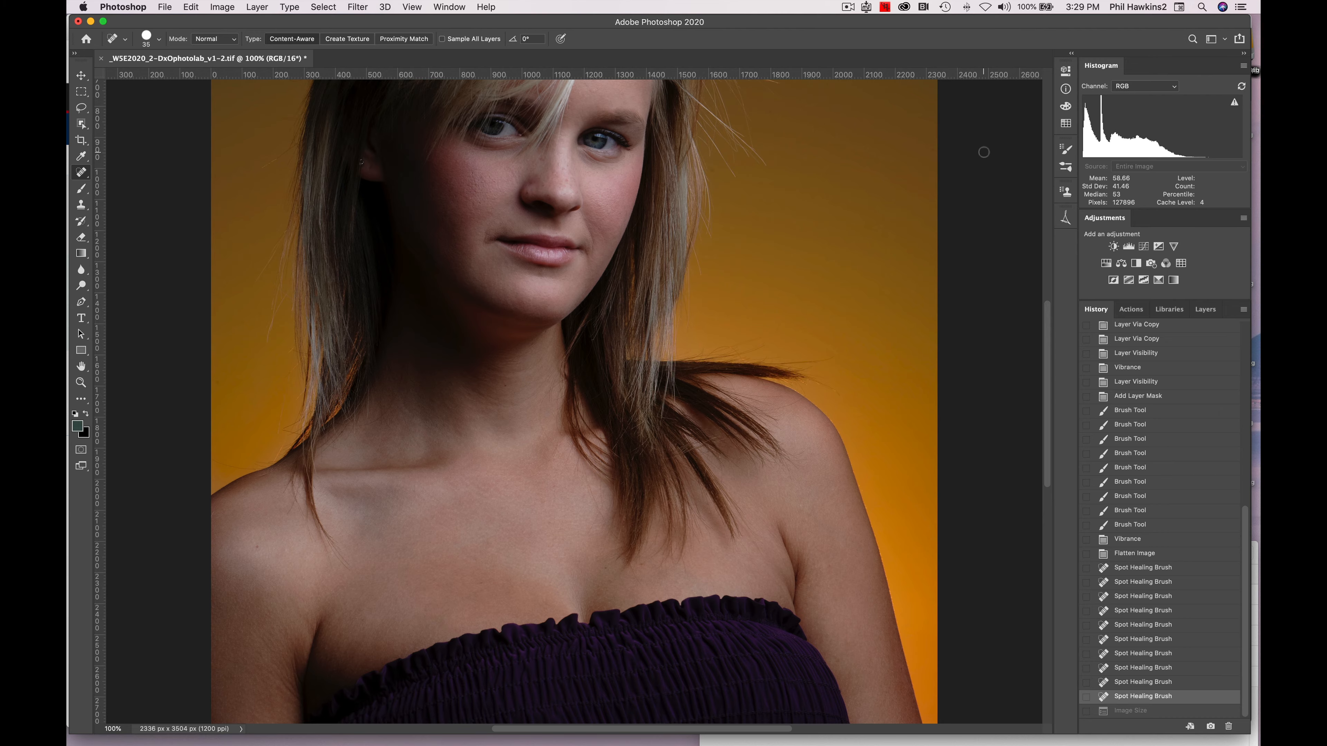
pyautogui.moveTo(986, 142); pyautogui.dragTo(998, 300)
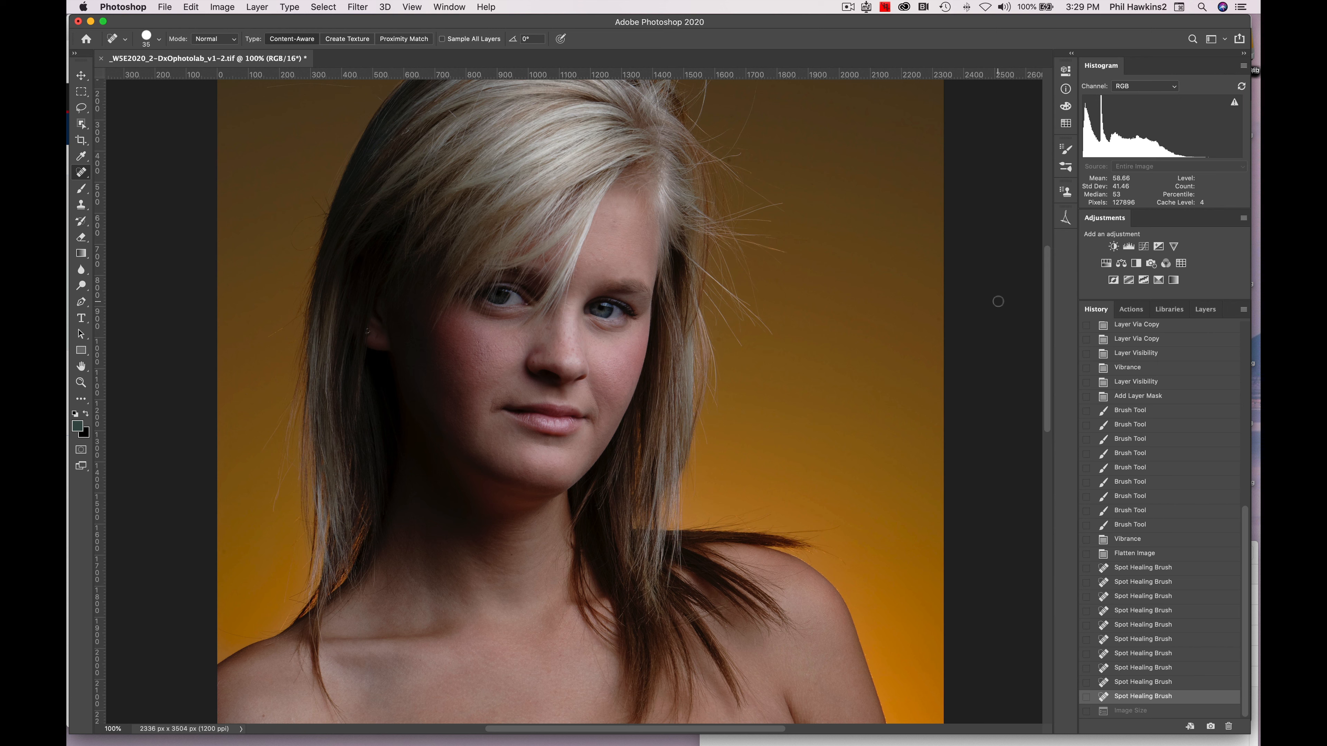
pyautogui.moveTo(996, 339)
pyautogui.mouseDown()
pyautogui.moveTo(998, 195)
pyautogui.moveTo(998, 370)
pyautogui.moveTo(999, 359)
pyautogui.mouseUp()
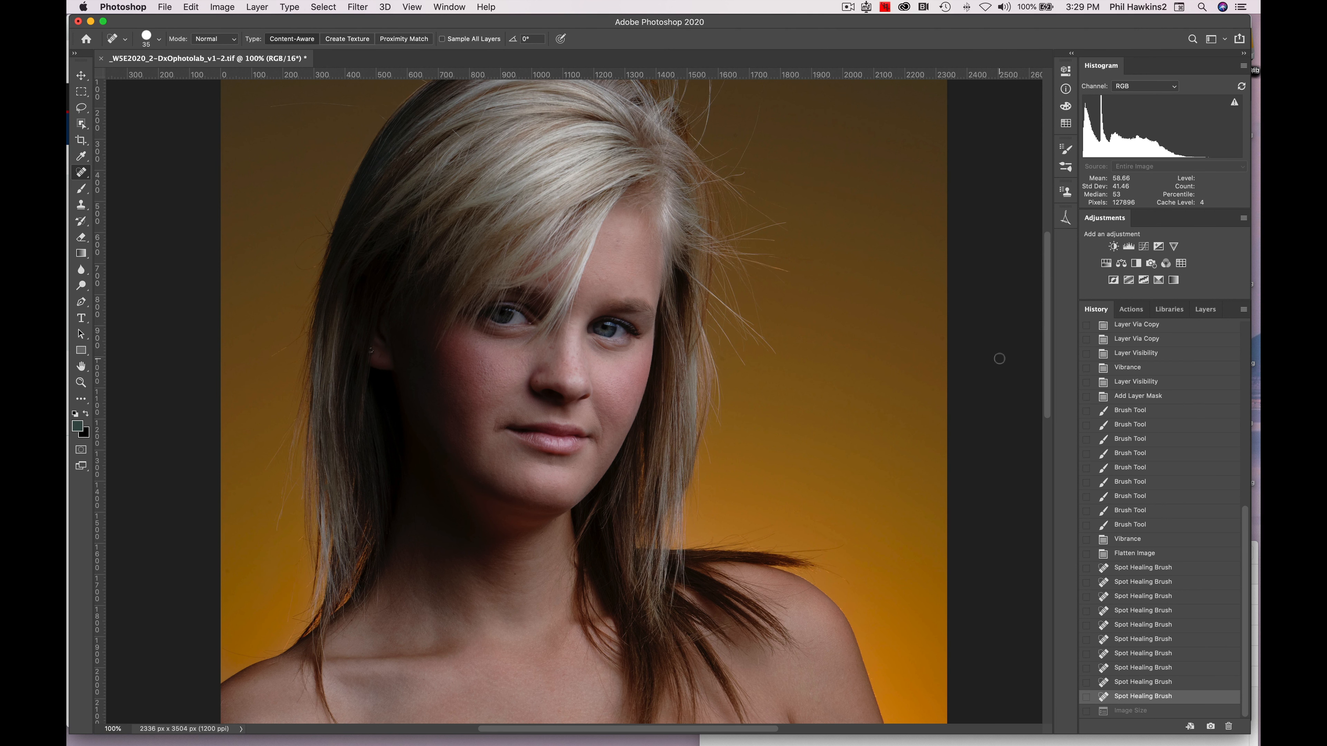
pyautogui.press('super+0')
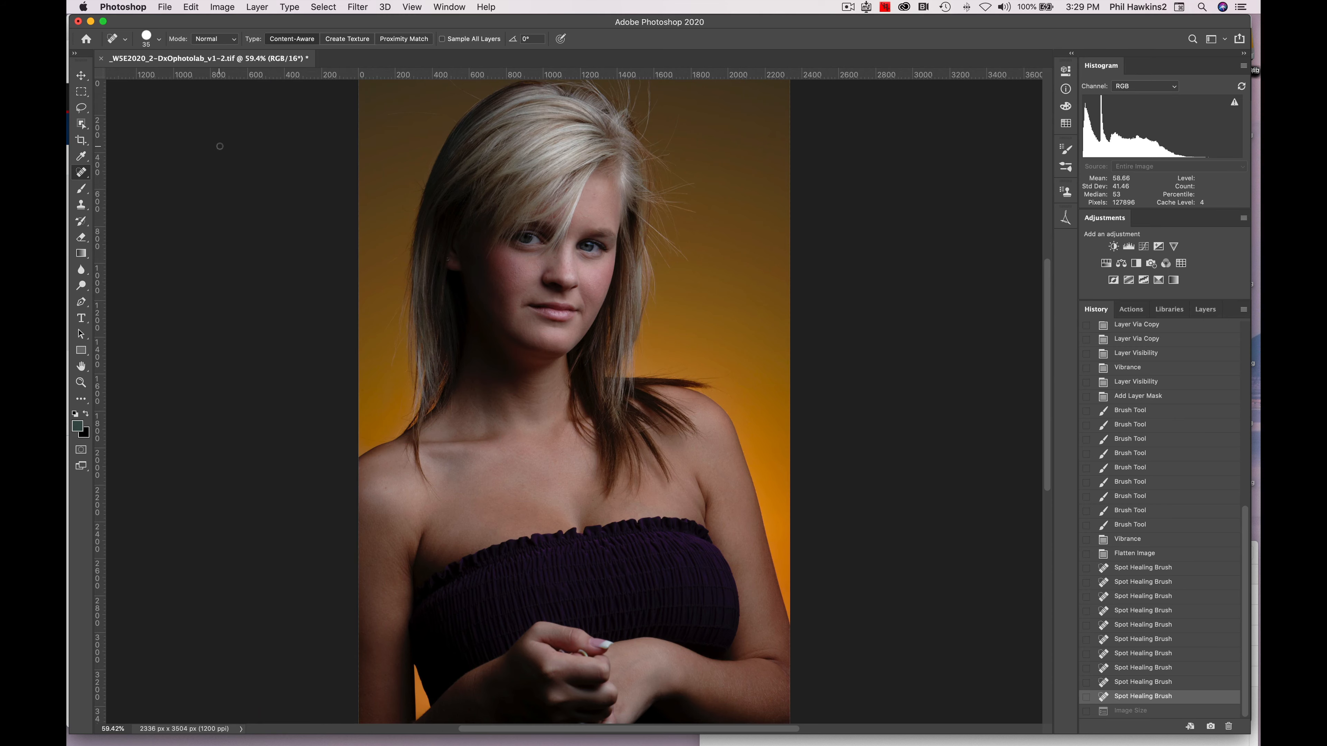
pyautogui.click(356, 8)
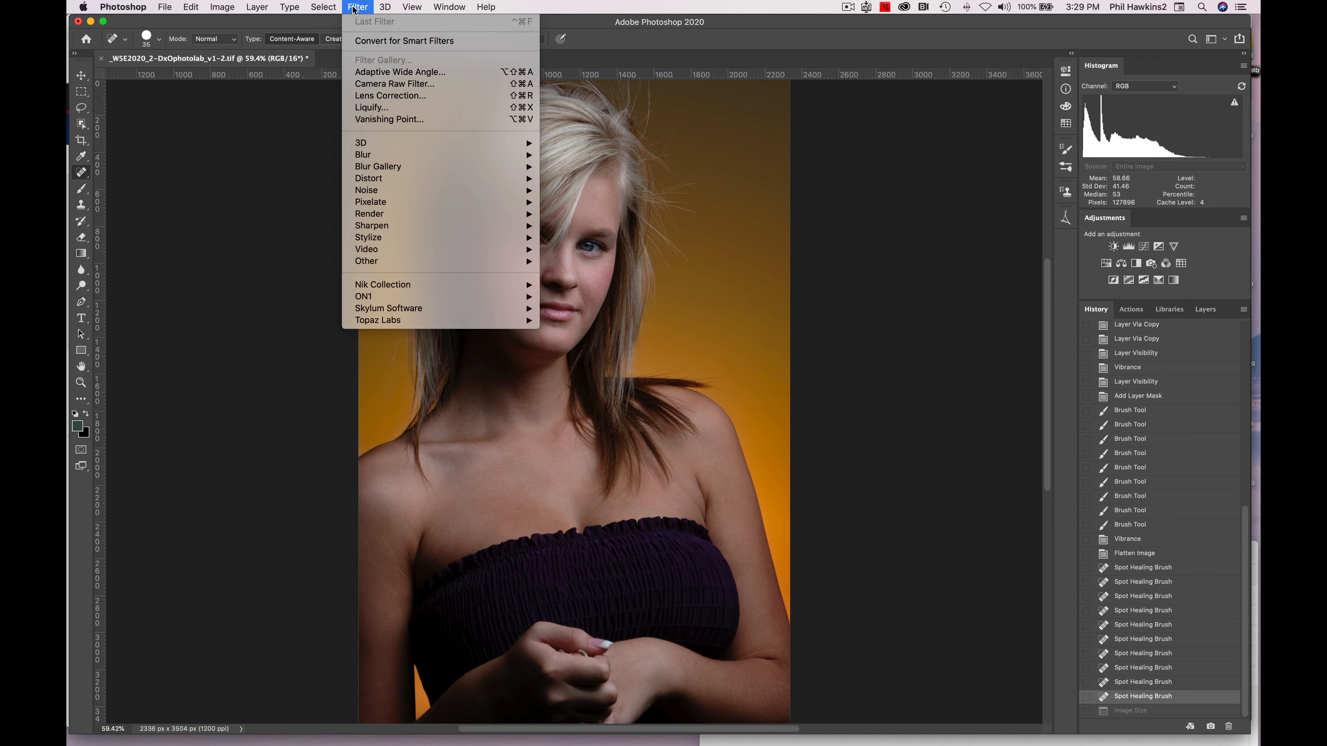
pyautogui.moveTo(511, 227)
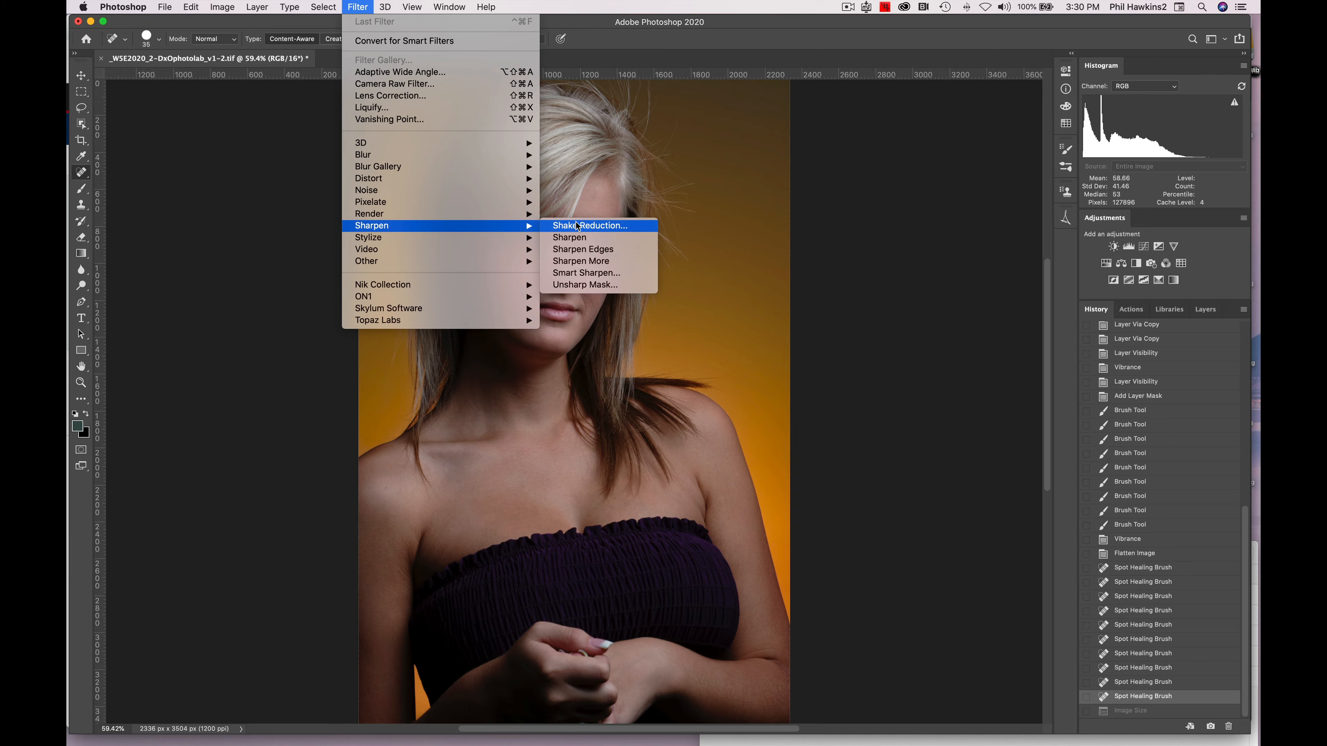
pyautogui.click(576, 286)
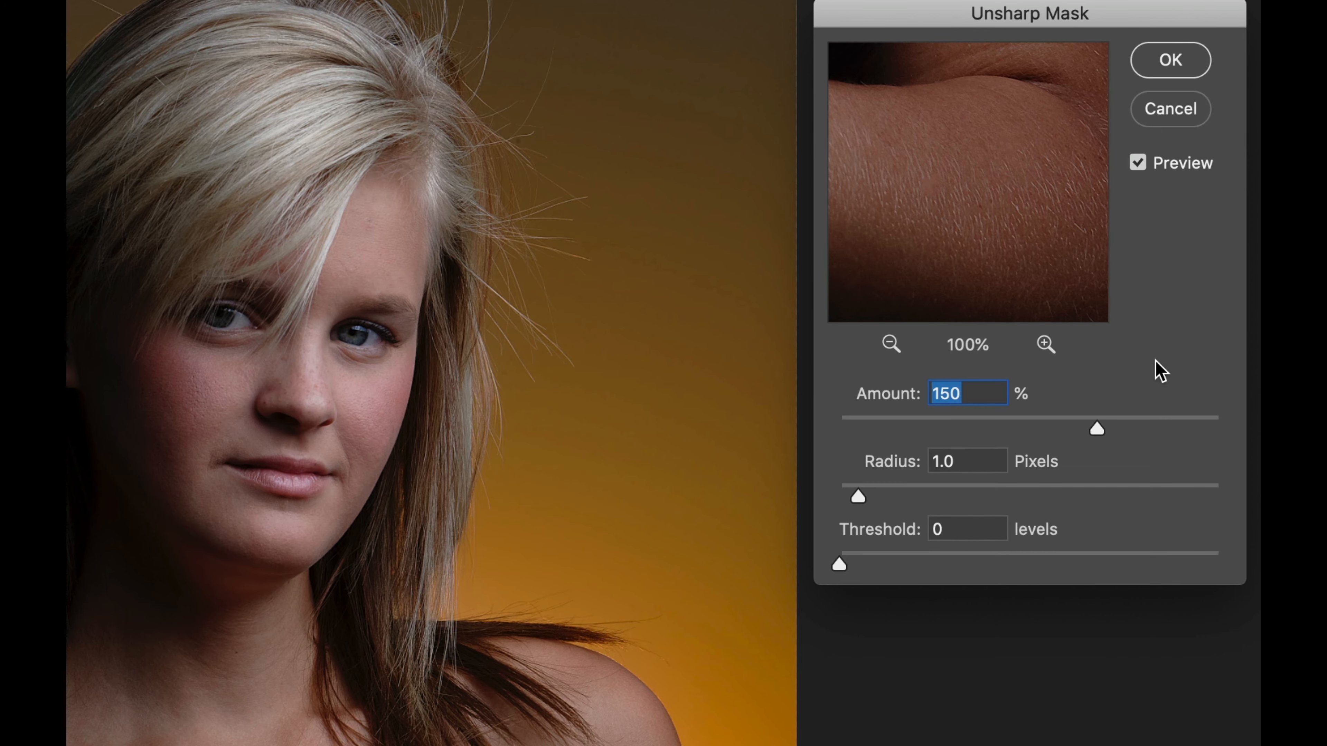
pyautogui.click(1137, 164)
pyautogui.click(1136, 162)
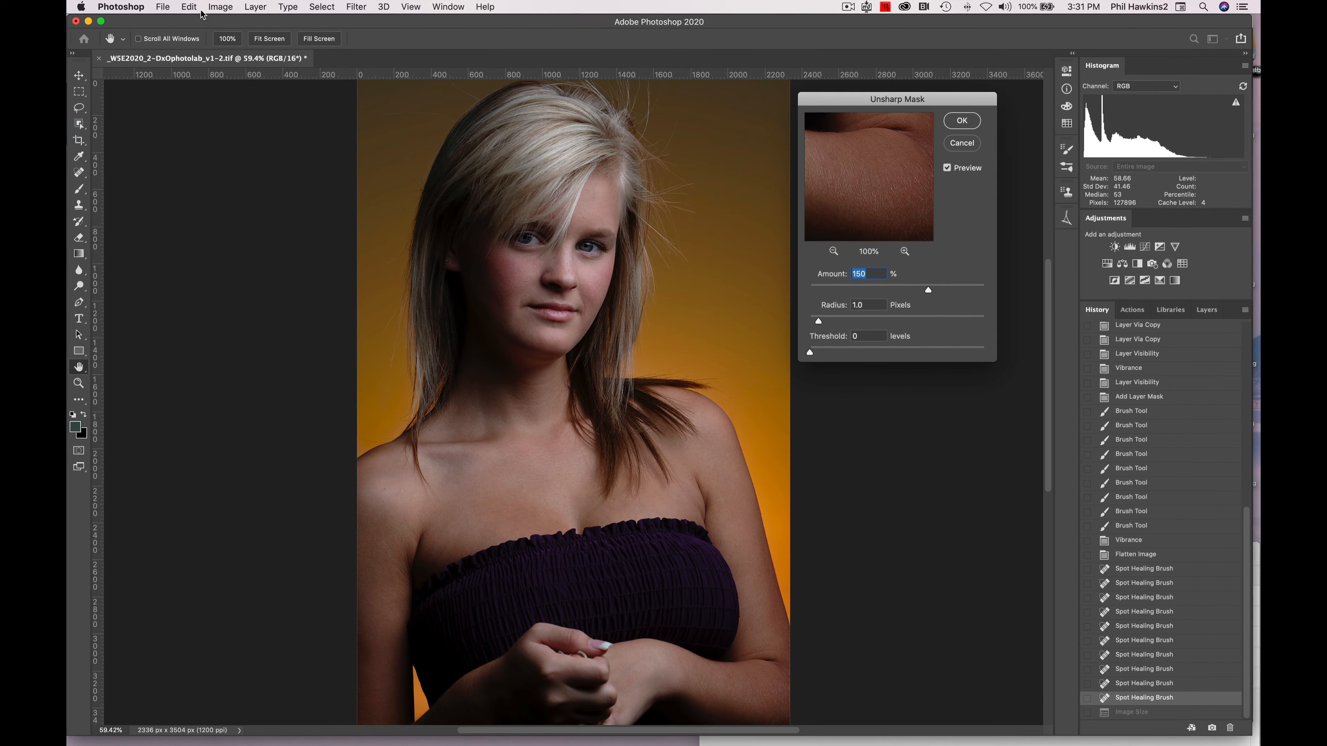
pyautogui.click(223, 7)
pyautogui.click(227, 10)
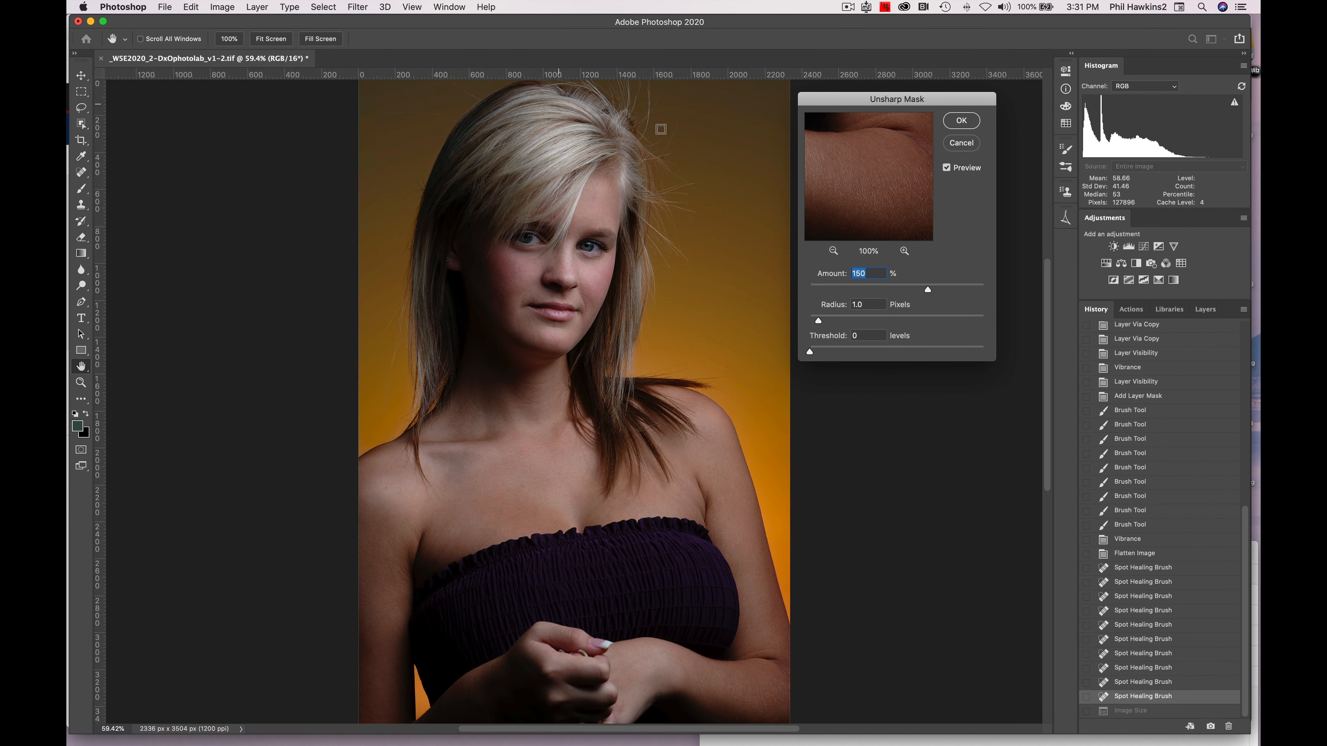
pyautogui.press('Escape')
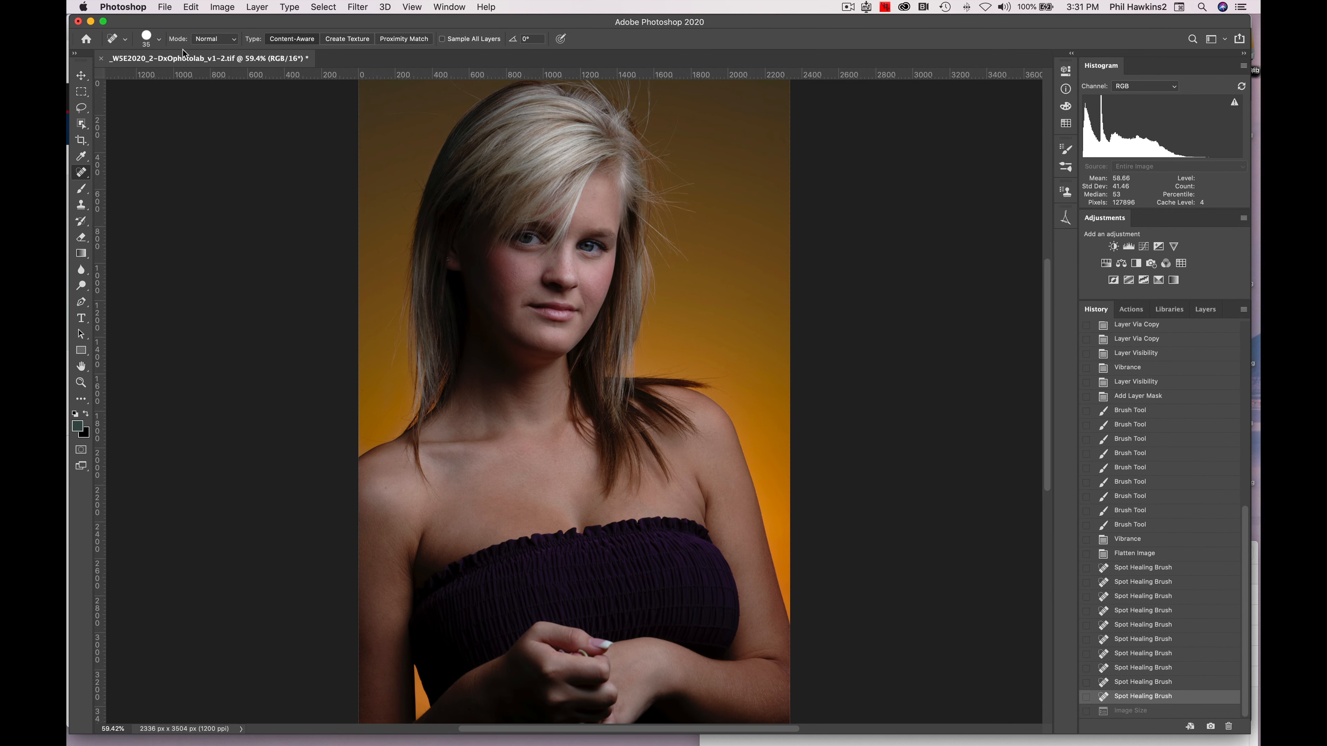
# Step: Check the portrait's pixel dimensions and resolution in Image Size and close it without changes
pyautogui.click(225, 9)
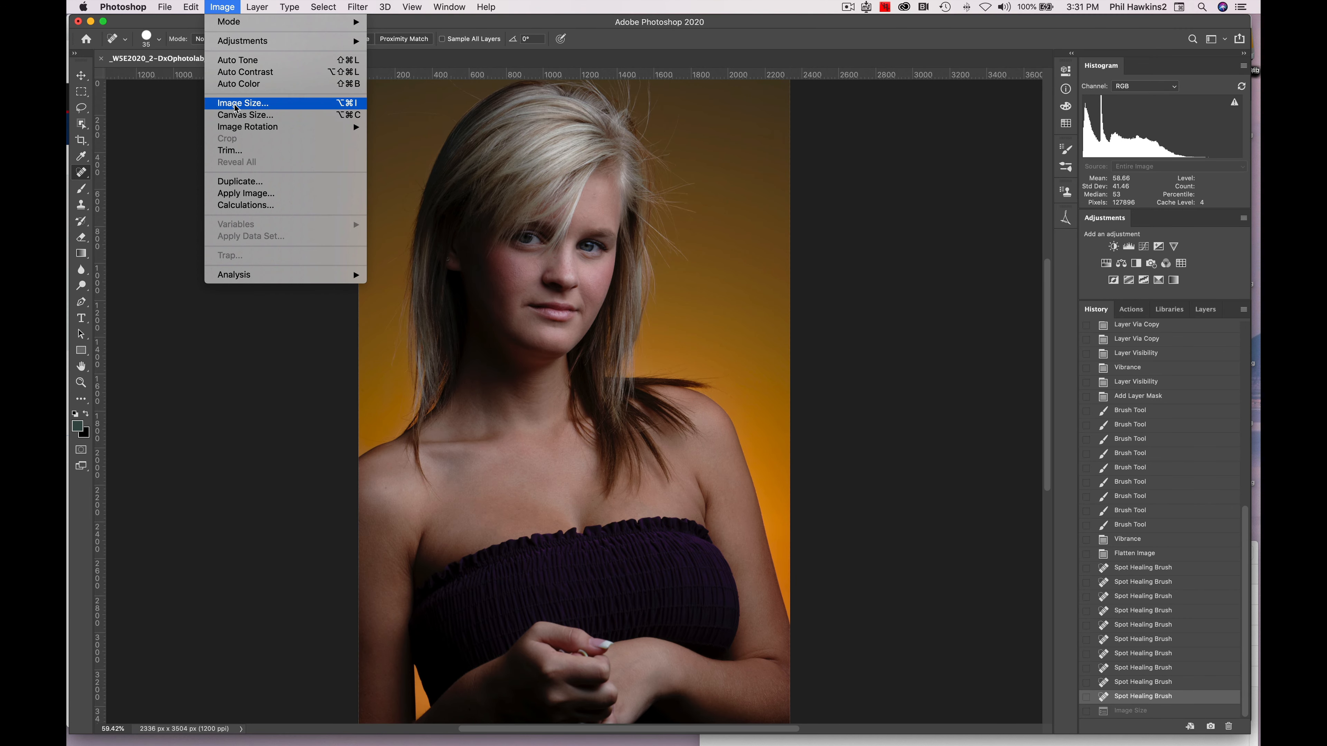
pyautogui.click(246, 103)
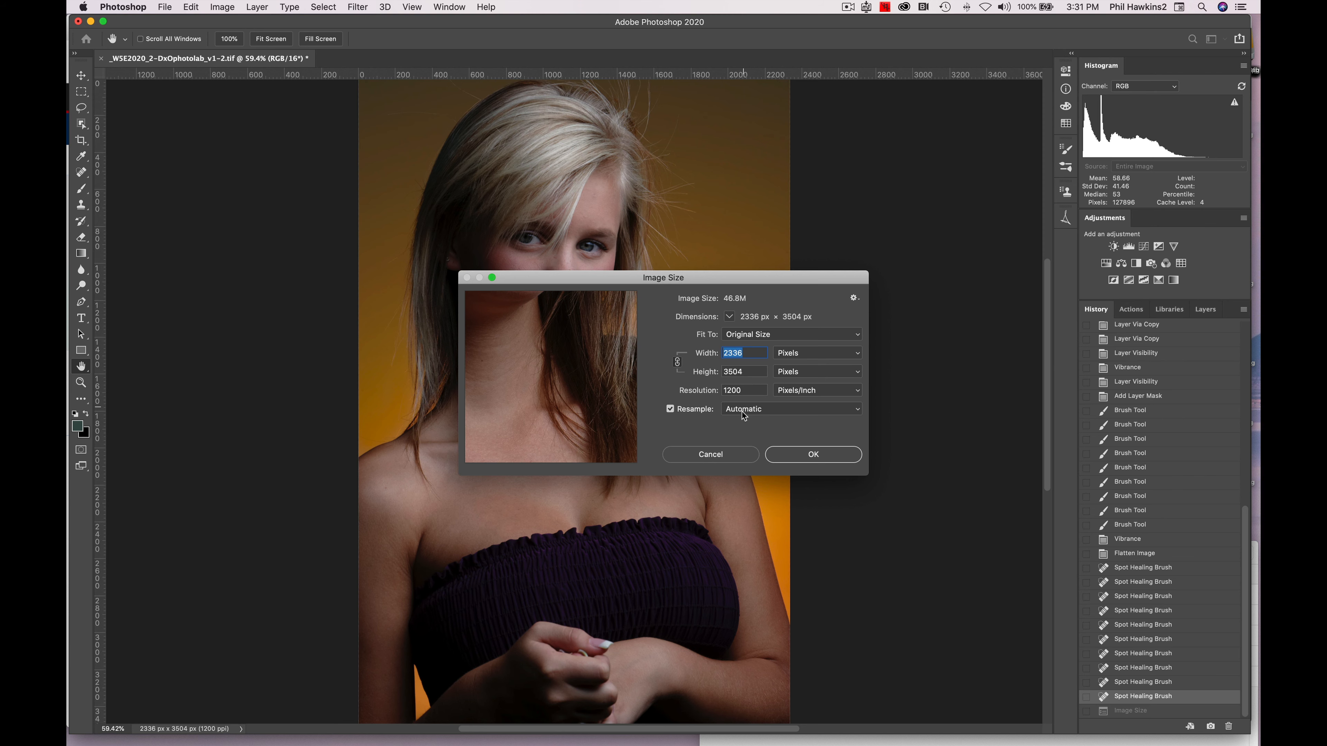
pyautogui.click(715, 456)
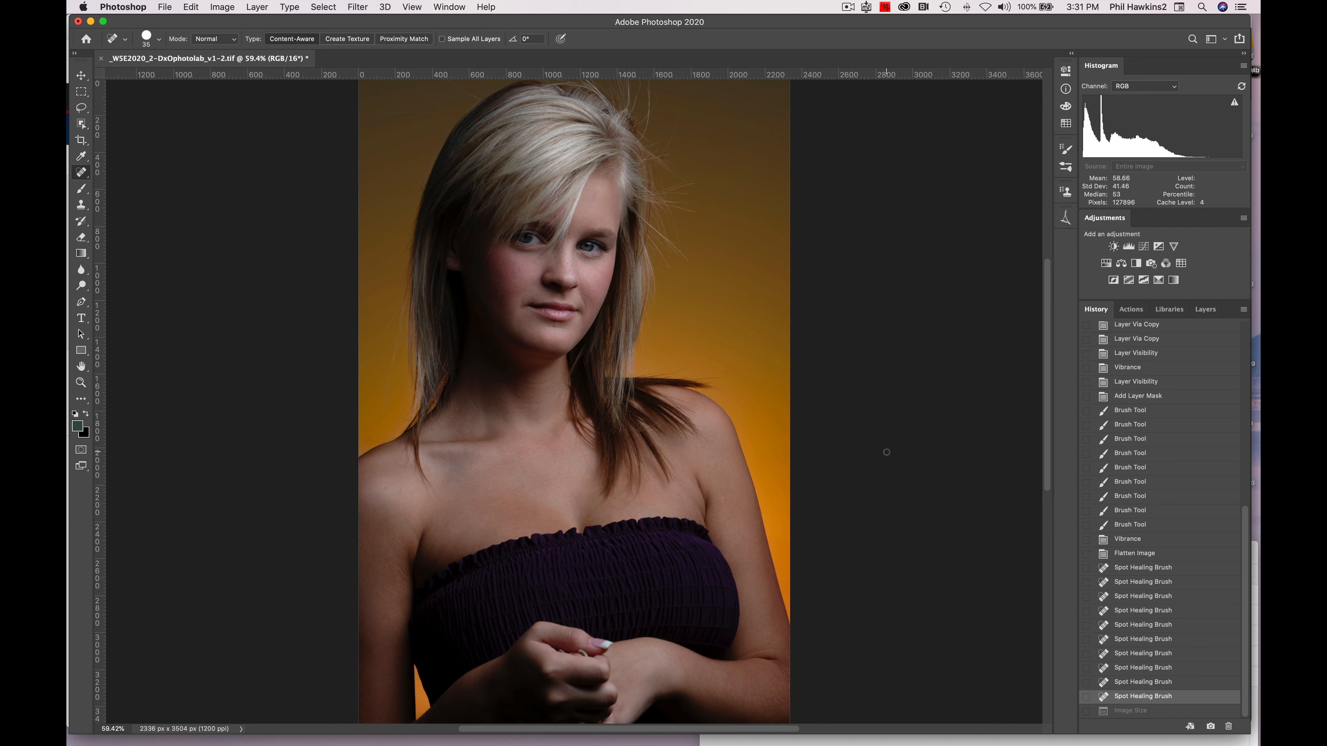
# Step: Reopen Unsharp Mask on the full-size portrait and try a radius of 4, followed by 2 pixels
pyautogui.click(223, 7)
pyautogui.moveTo(226, 42)
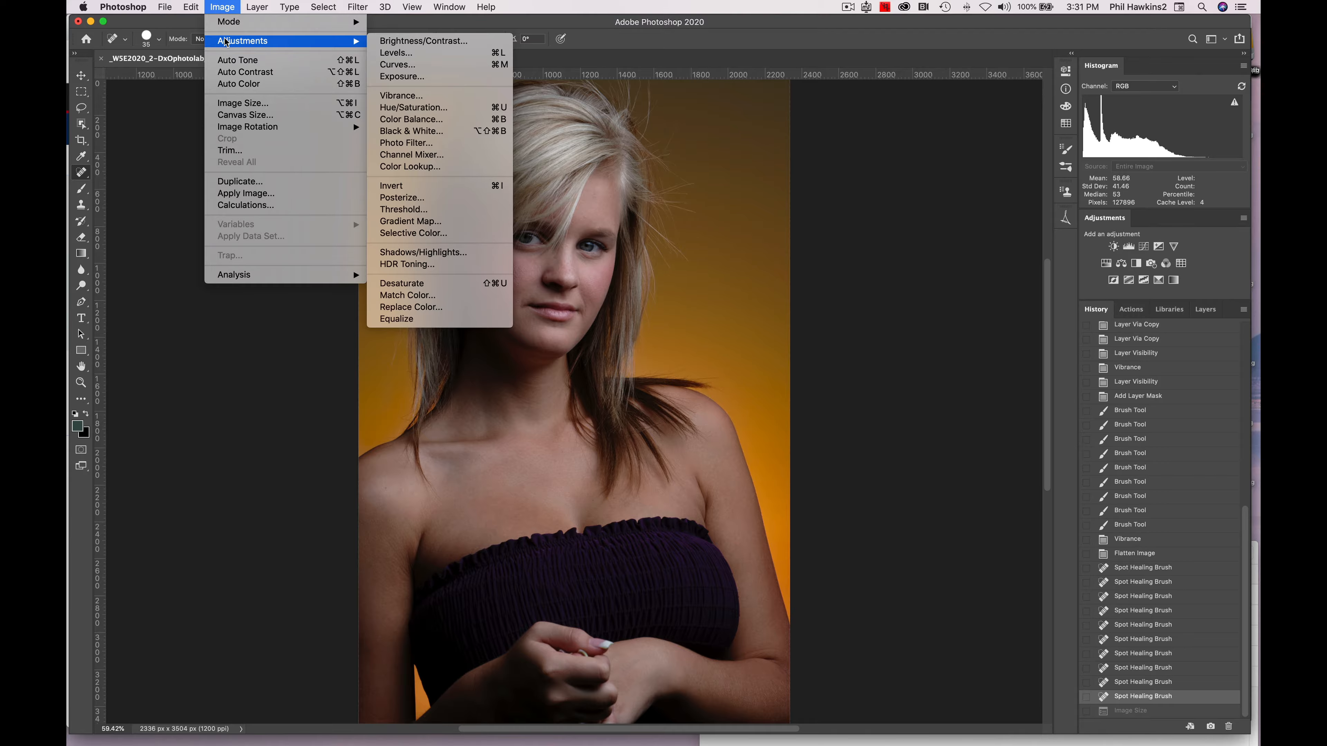
pyautogui.moveTo(359, 12)
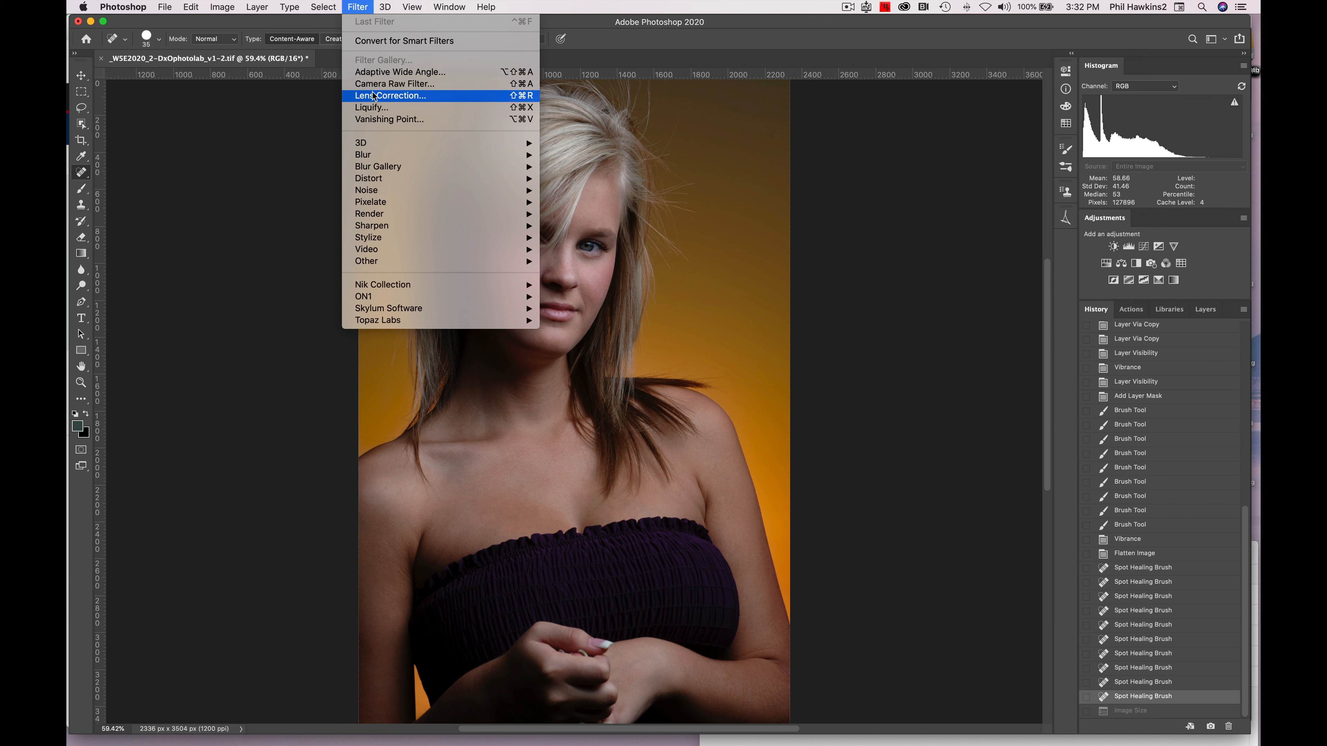
pyautogui.moveTo(379, 218)
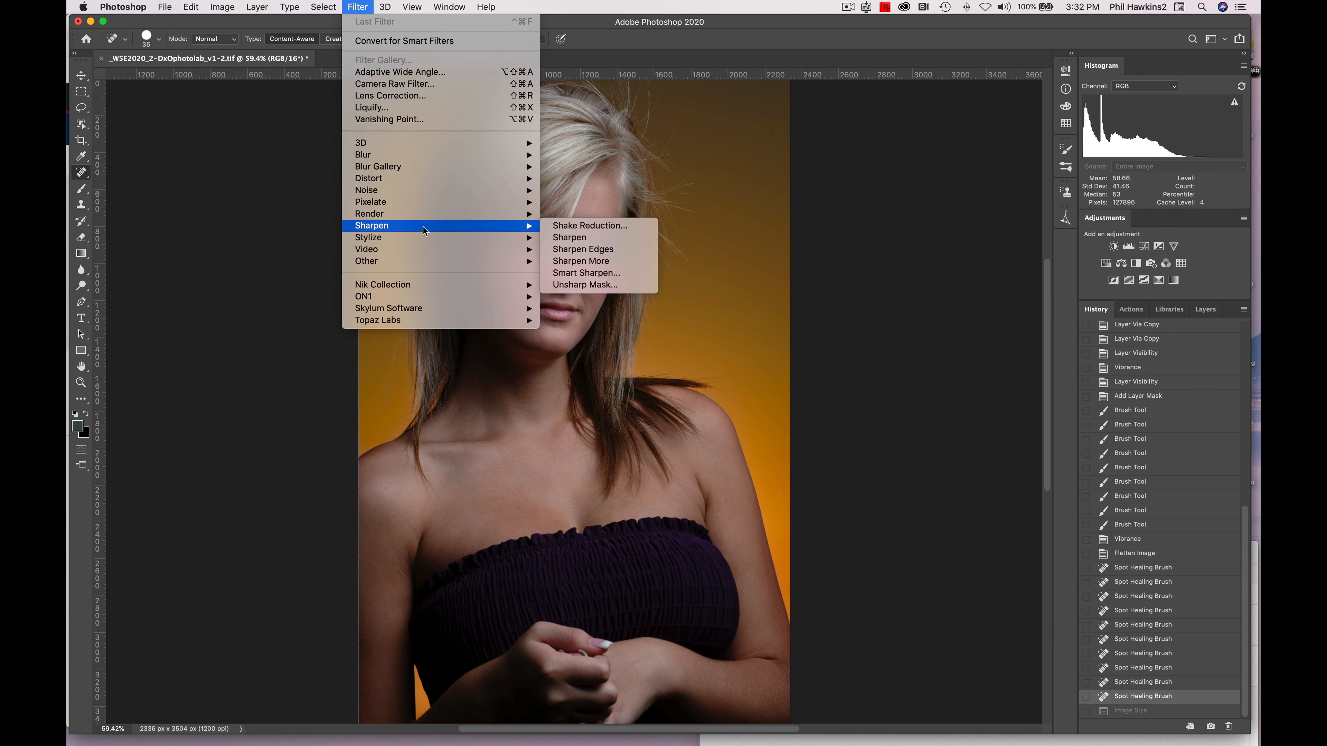
pyautogui.click(641, 287)
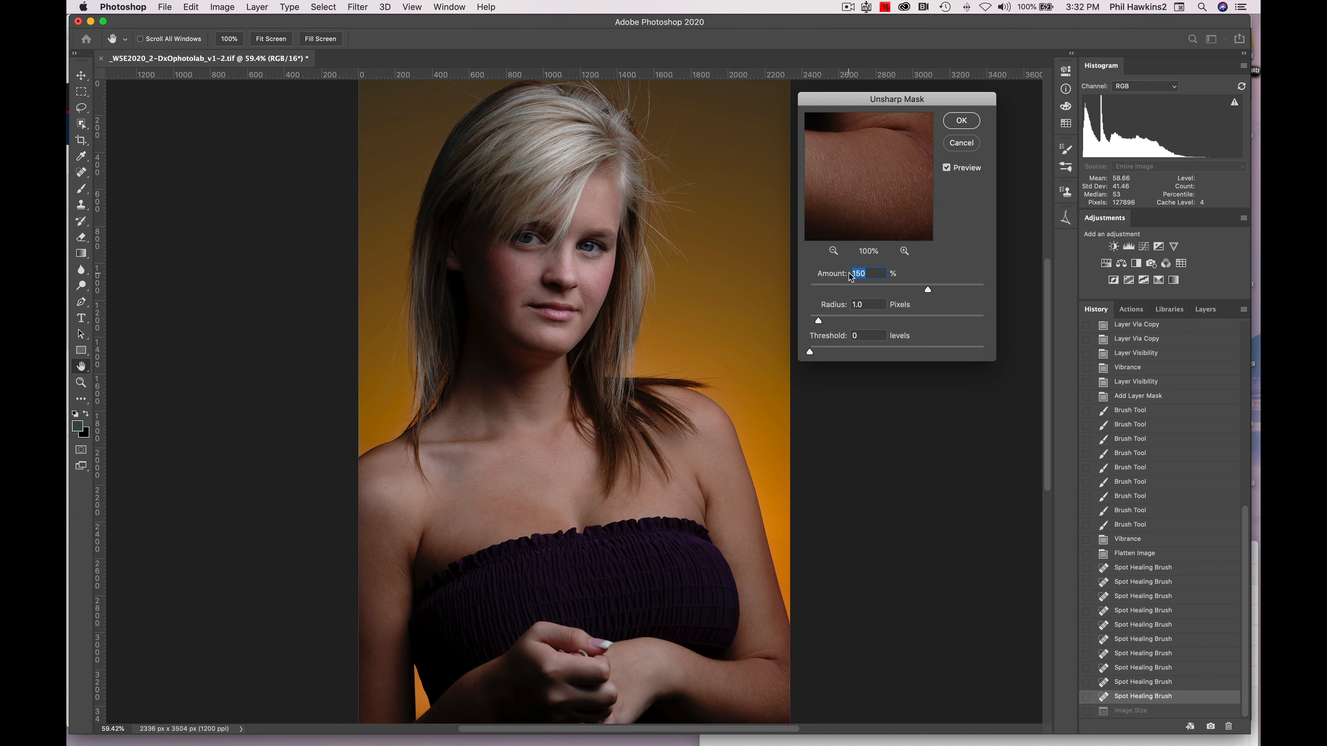
pyautogui.click(873, 305)
pyautogui.write('4')
pyautogui.press('BackSpace')
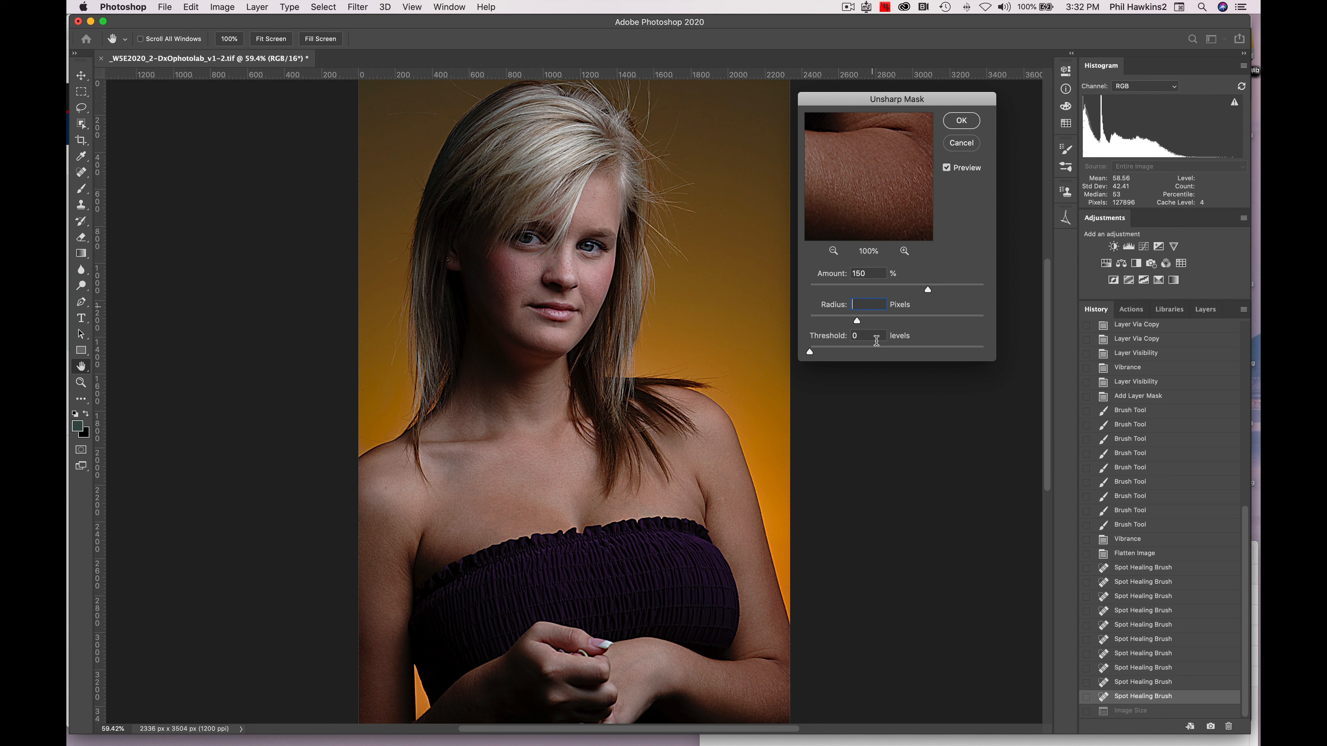
pyautogui.write('2')
# Step: Try Unsharp Mask thresholds of 2, 3 and 4 levels and preview the shoulder edge against the orange background
pyautogui.click(856, 336)
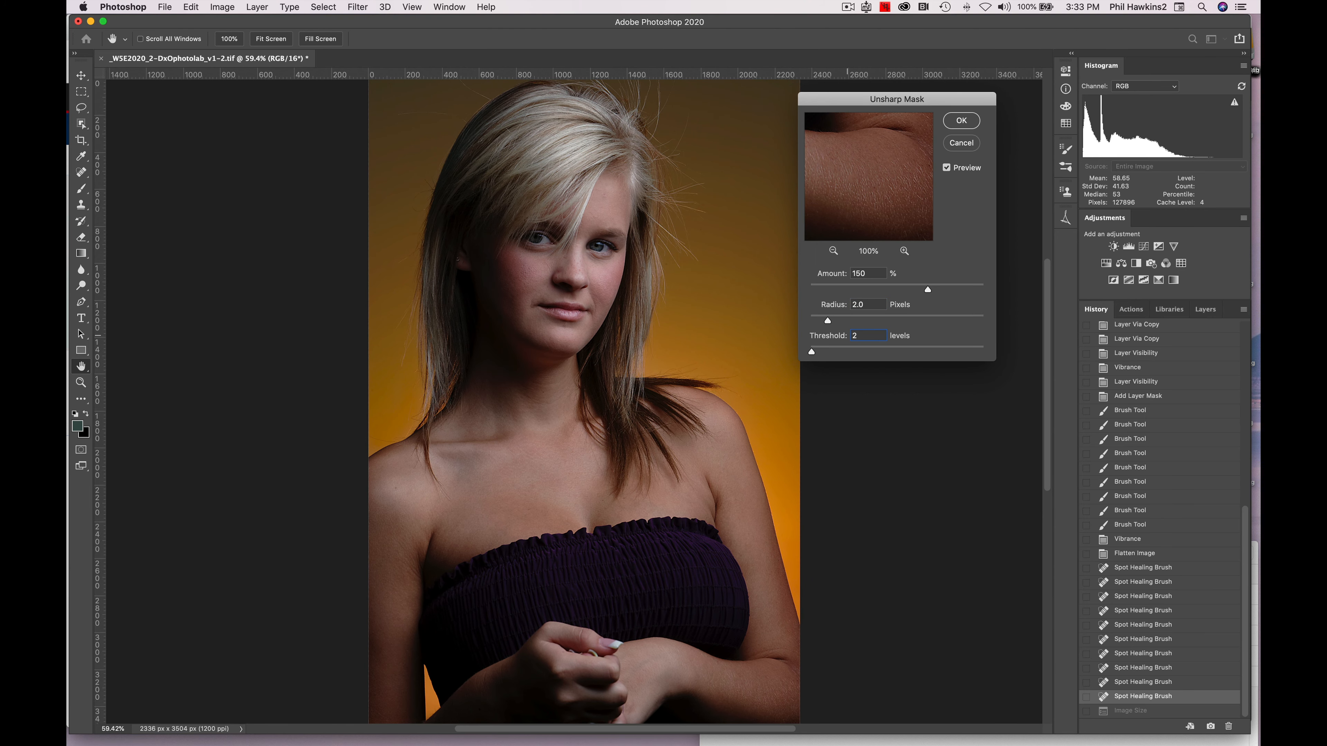
pyautogui.press('BackSpace')
pyautogui.write('3')
pyautogui.press('BackSpace')
pyautogui.write('4')
pyautogui.press('BackSpace')
pyautogui.write('3')
pyautogui.press('Up')
pyautogui.click(775, 375)
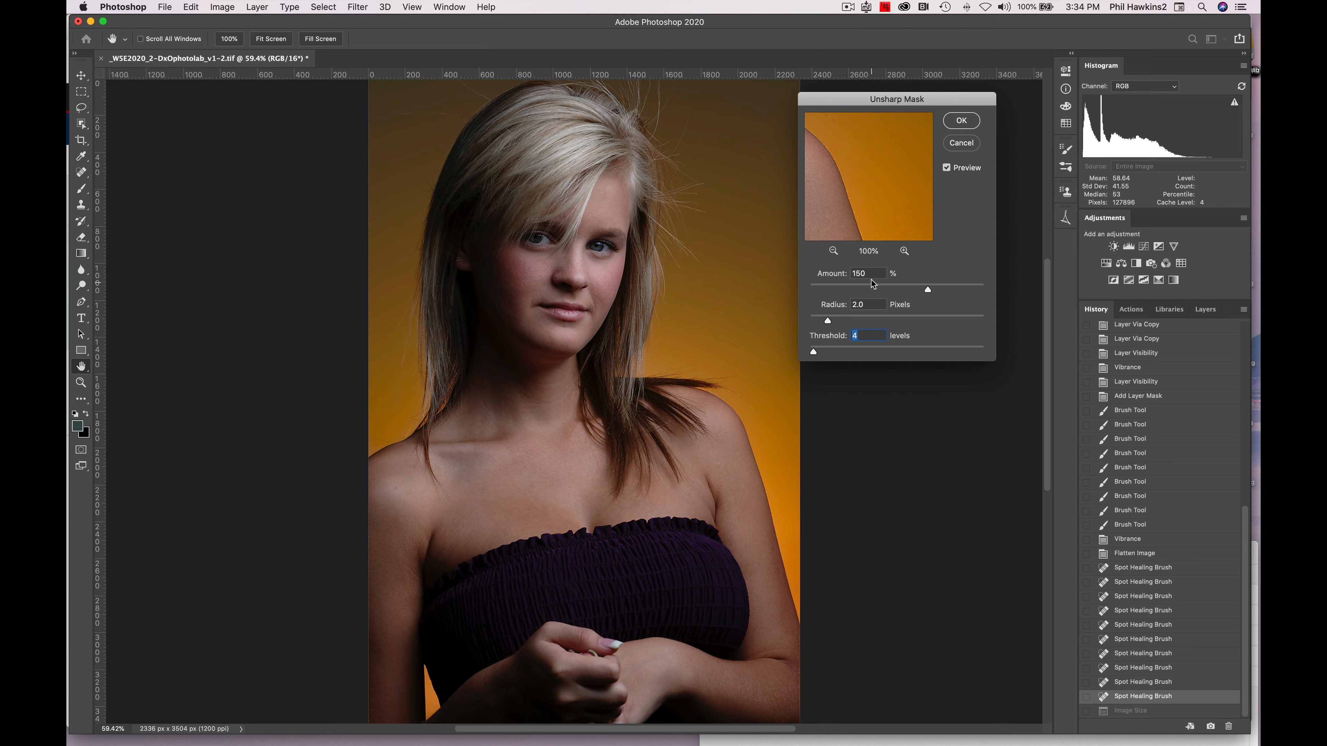
# Step: Try Unsharp Mask amounts of 200, 300 and 400 %, comparing the portrait with the preview off and on
pyautogui.click(823, 270)
pyautogui.write('200')
pyautogui.write('300')
pyautogui.press('BackSpace')
pyautogui.press('BackSpace')
pyautogui.write('400')
pyautogui.click(947, 168)
pyautogui.click(947, 168)
pyautogui.click(947, 168)
pyautogui.click(947, 168)
pyautogui.click(947, 168)
pyautogui.click(947, 168)
pyautogui.click(946, 168)
# Step: Try an amount of 100 % with a threshold of 2 levels, compare the preview, and cancel Unsharp Mask
pyautogui.write('100')
pyautogui.click(947, 168)
pyautogui.click(860, 335)
pyautogui.write('2')
pyautogui.click(948, 168)
pyautogui.click(948, 168)
pyautogui.click(948, 168)
pyautogui.click(947, 169)
pyautogui.click(961, 143)
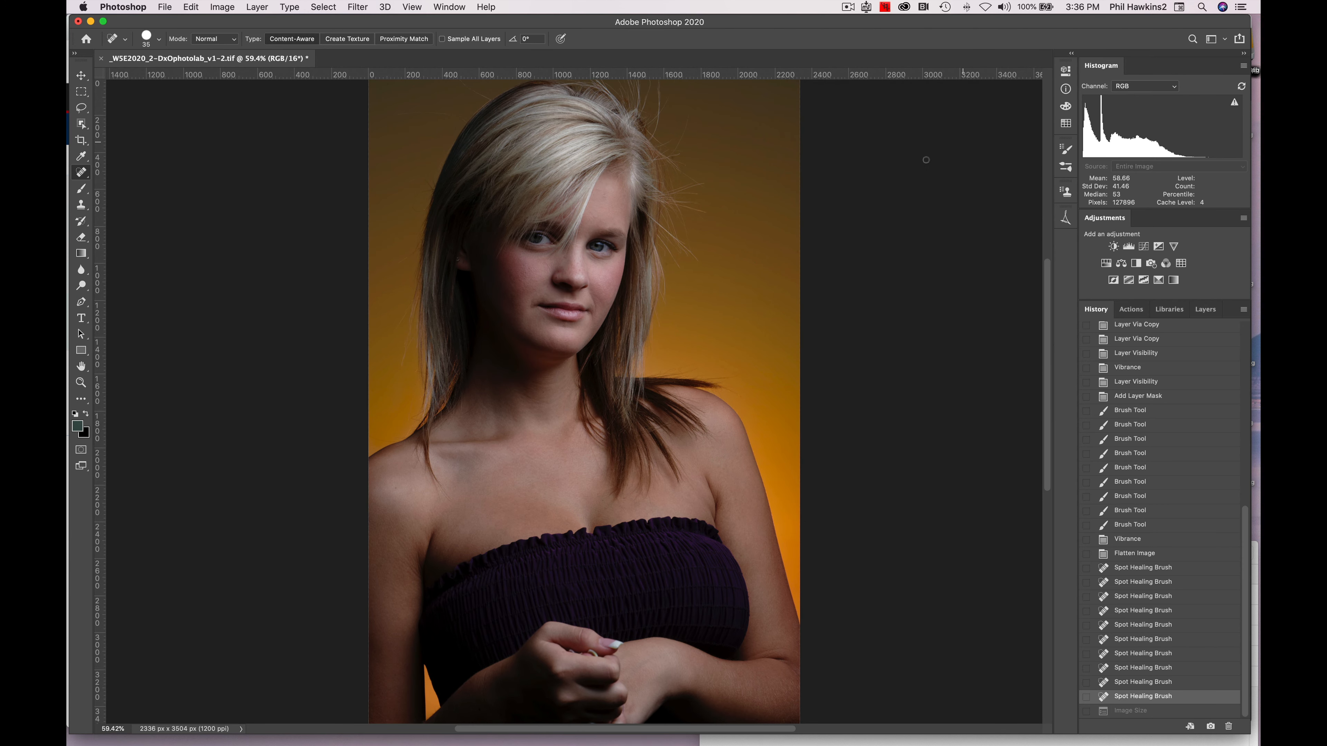
# Step: Set the resolution to 100 pixels/inch in Image Size, switching Resample off and back on
pyautogui.click(222, 7)
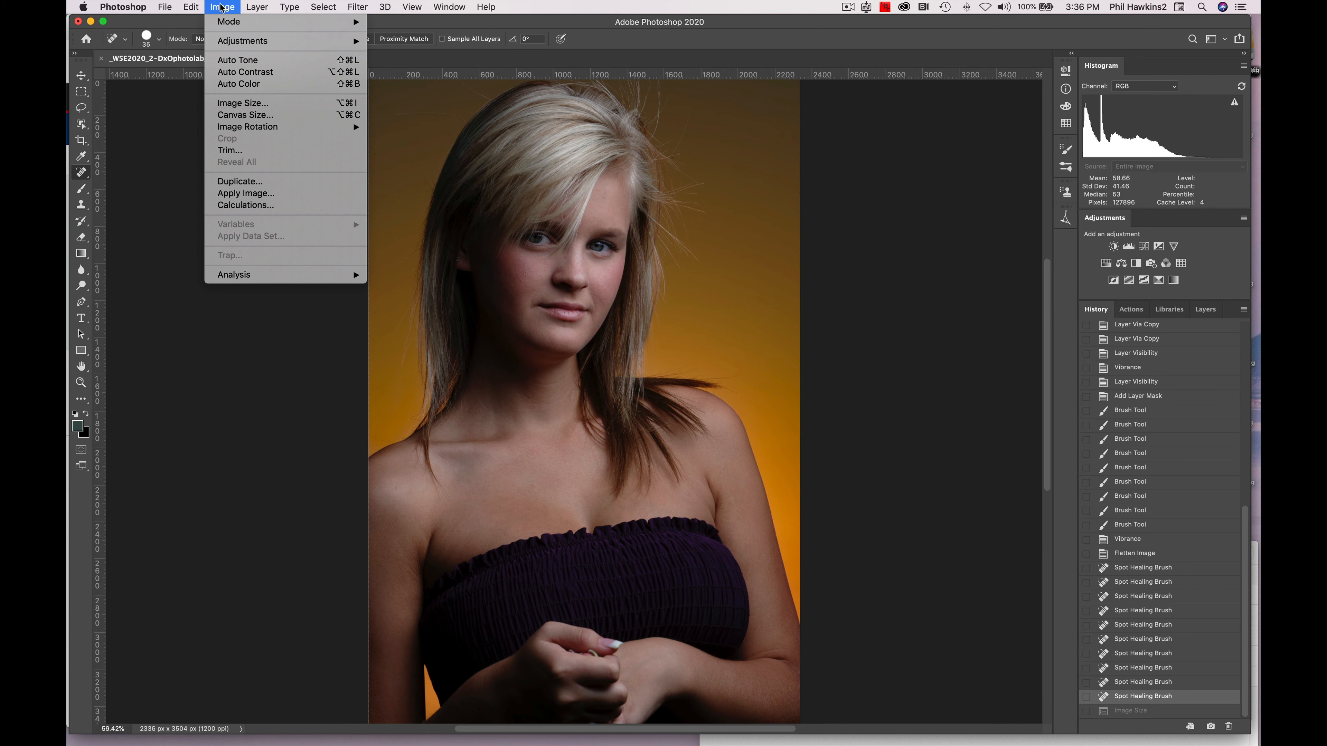
pyautogui.click(235, 103)
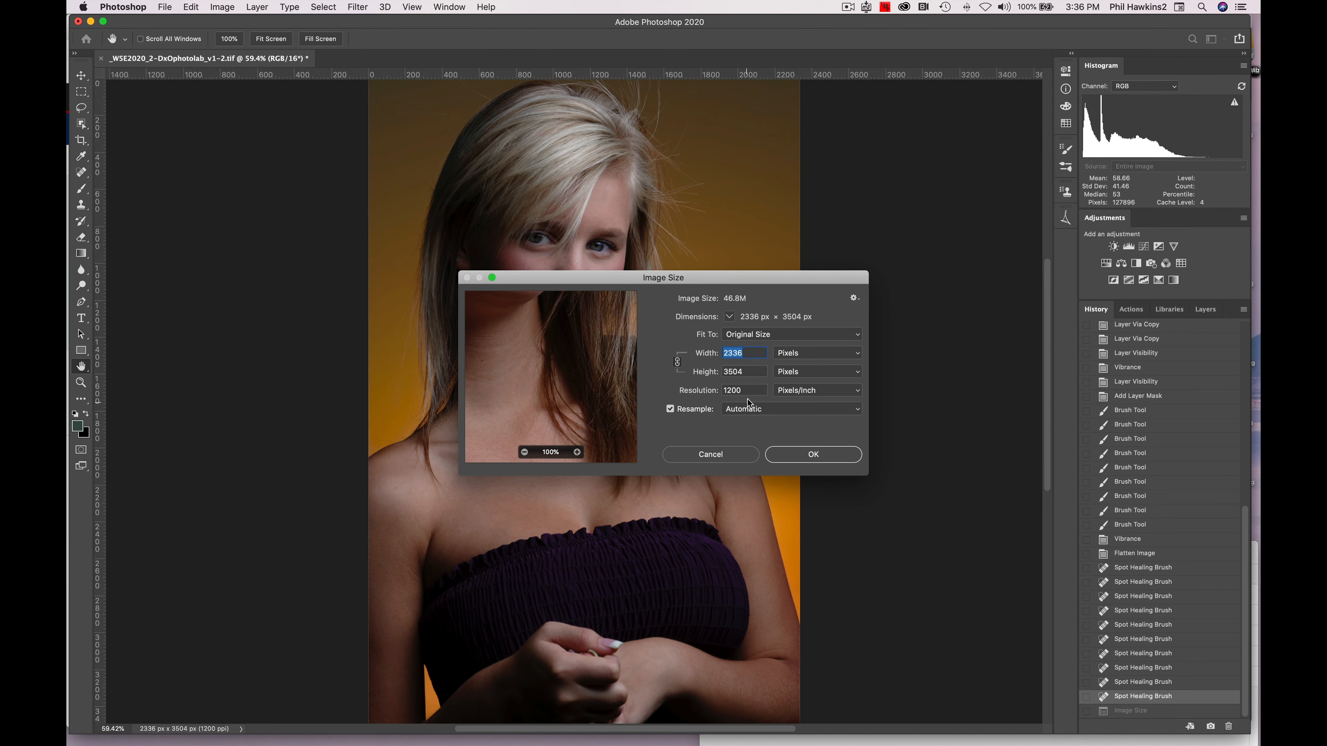
pyautogui.doubleClick(750, 390)
pyautogui.write('100')
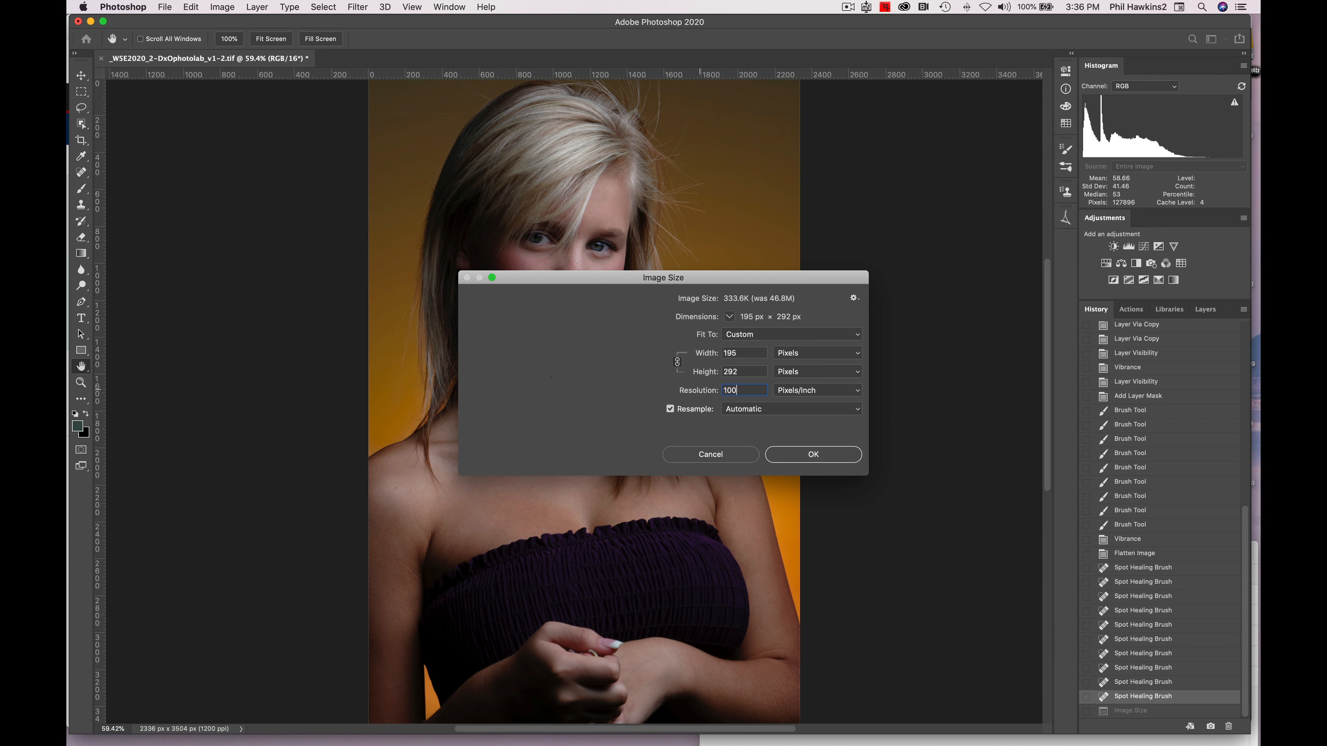
pyautogui.click(670, 409)
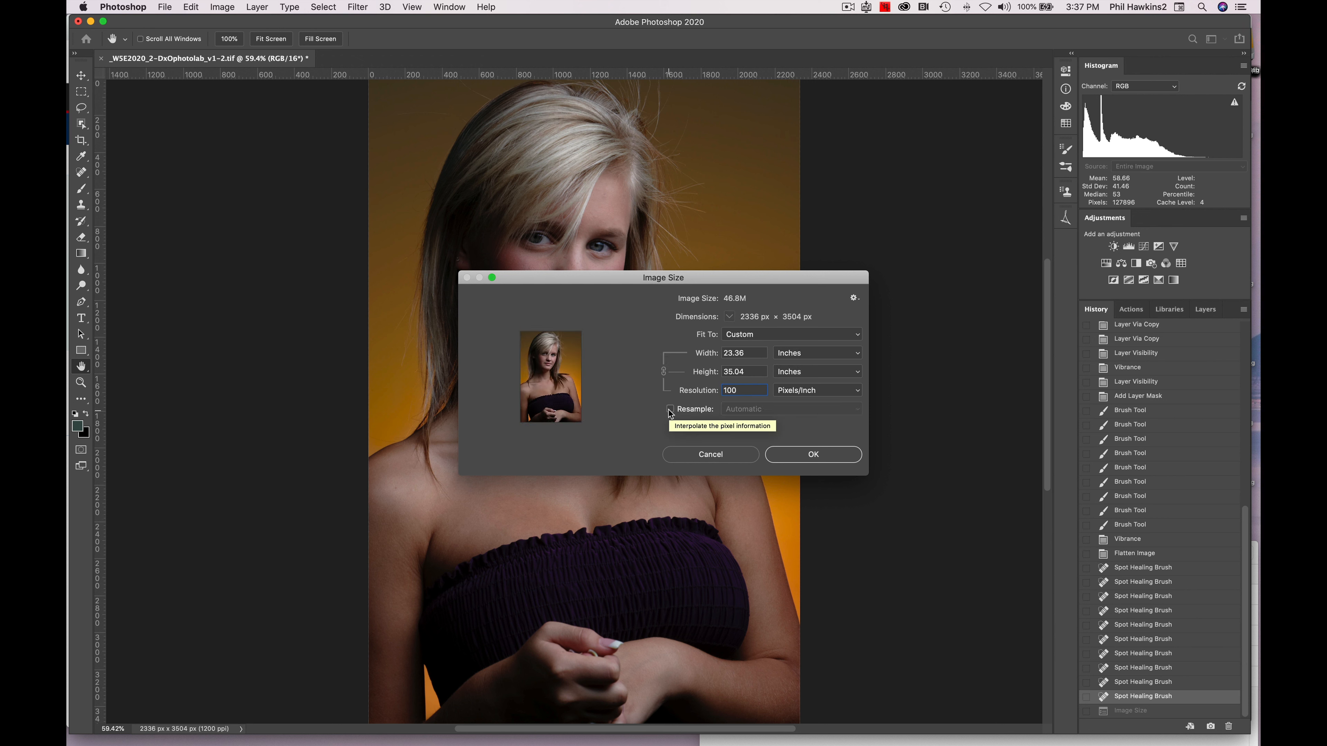
pyautogui.click(671, 409)
# Step: Change the dimension units to pixels and resize the portrait to a height of 800 pixels
pyautogui.click(813, 354)
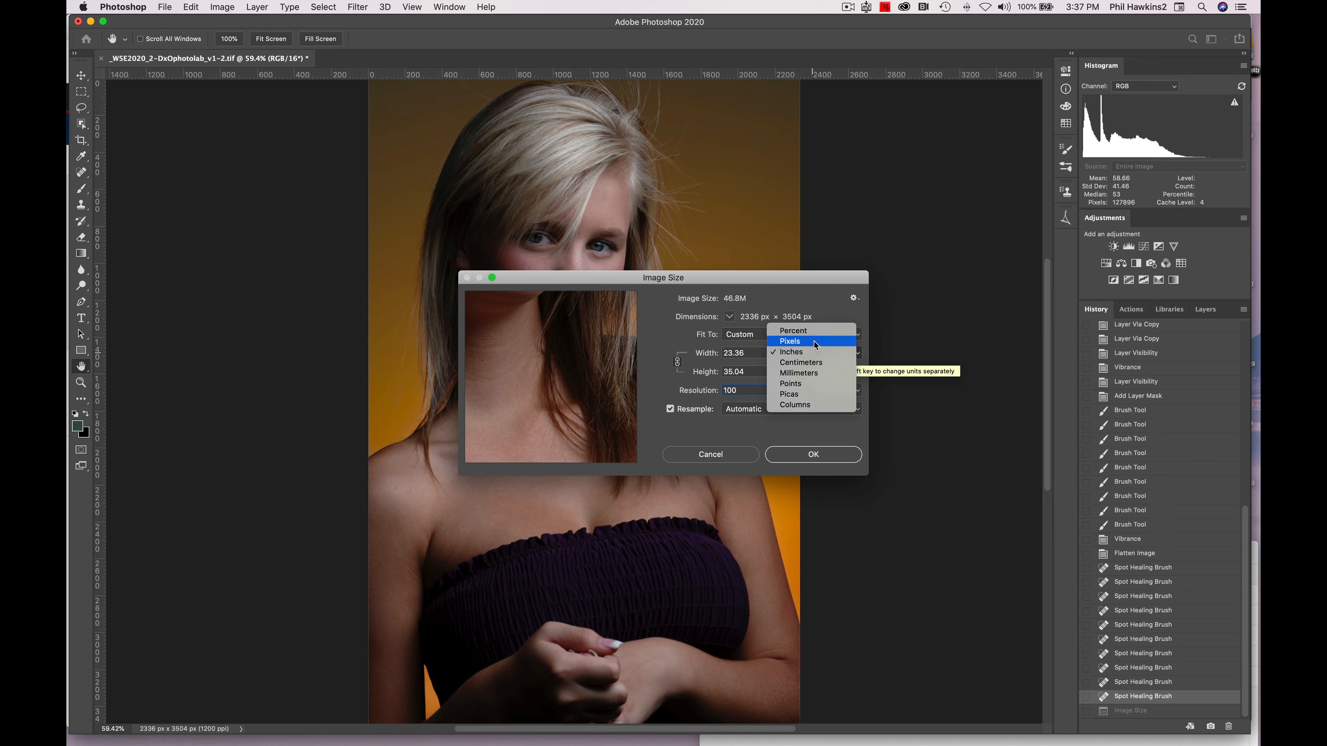
pyautogui.click(814, 341)
pyautogui.click(758, 371)
pyautogui.doubleClick(758, 370)
pyautogui.write('80')
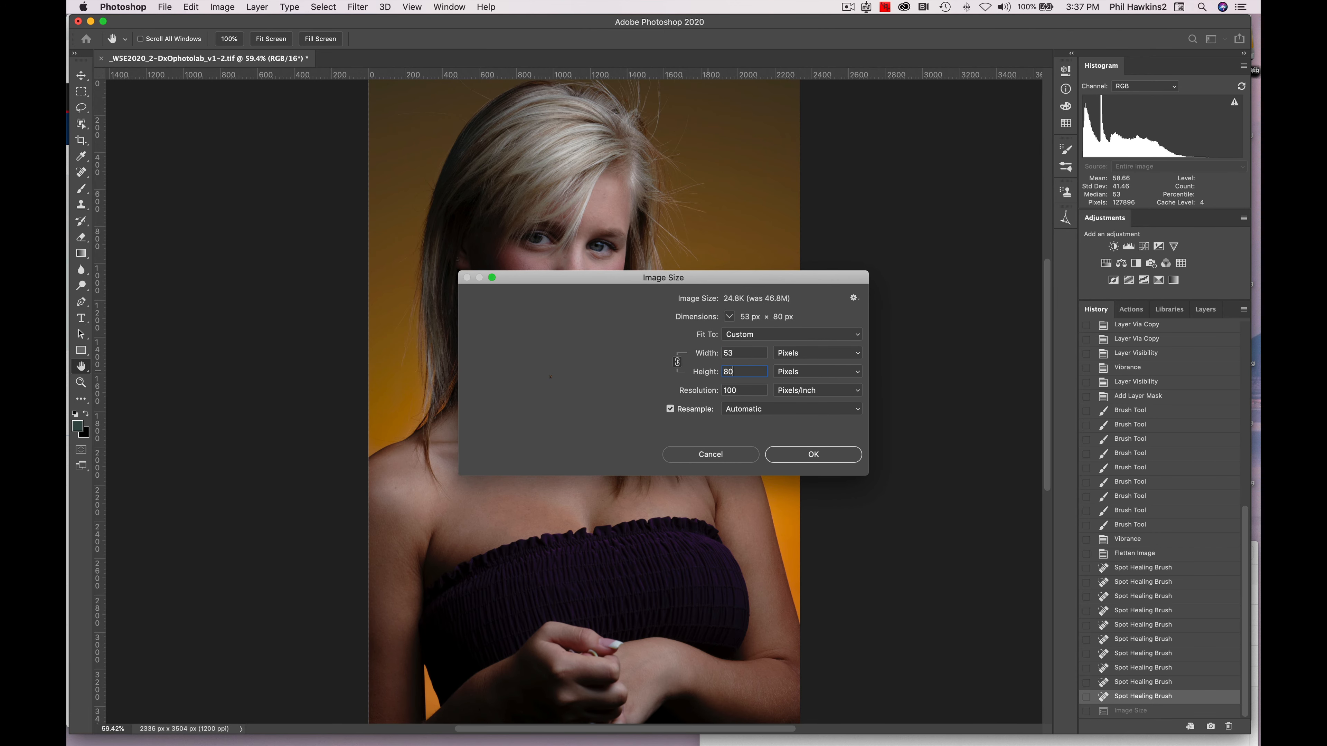
pyautogui.write('0')
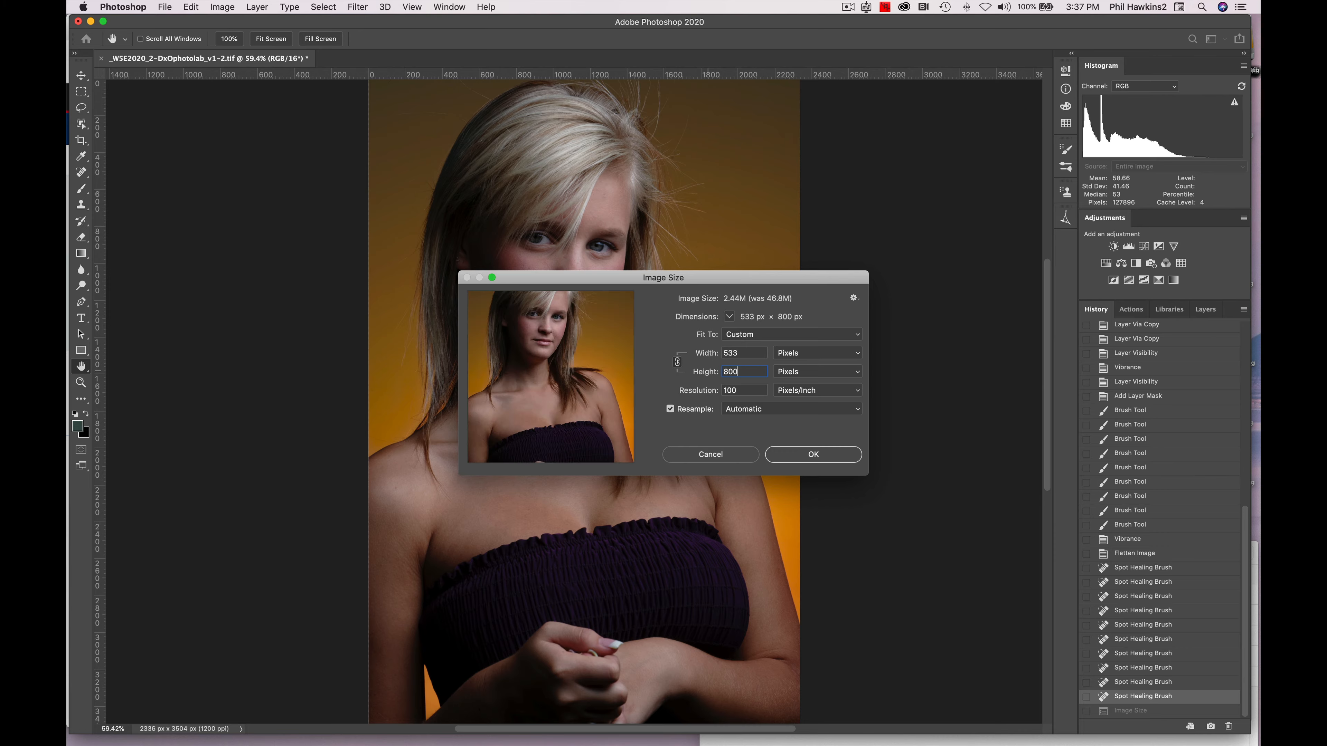
pyautogui.click(821, 457)
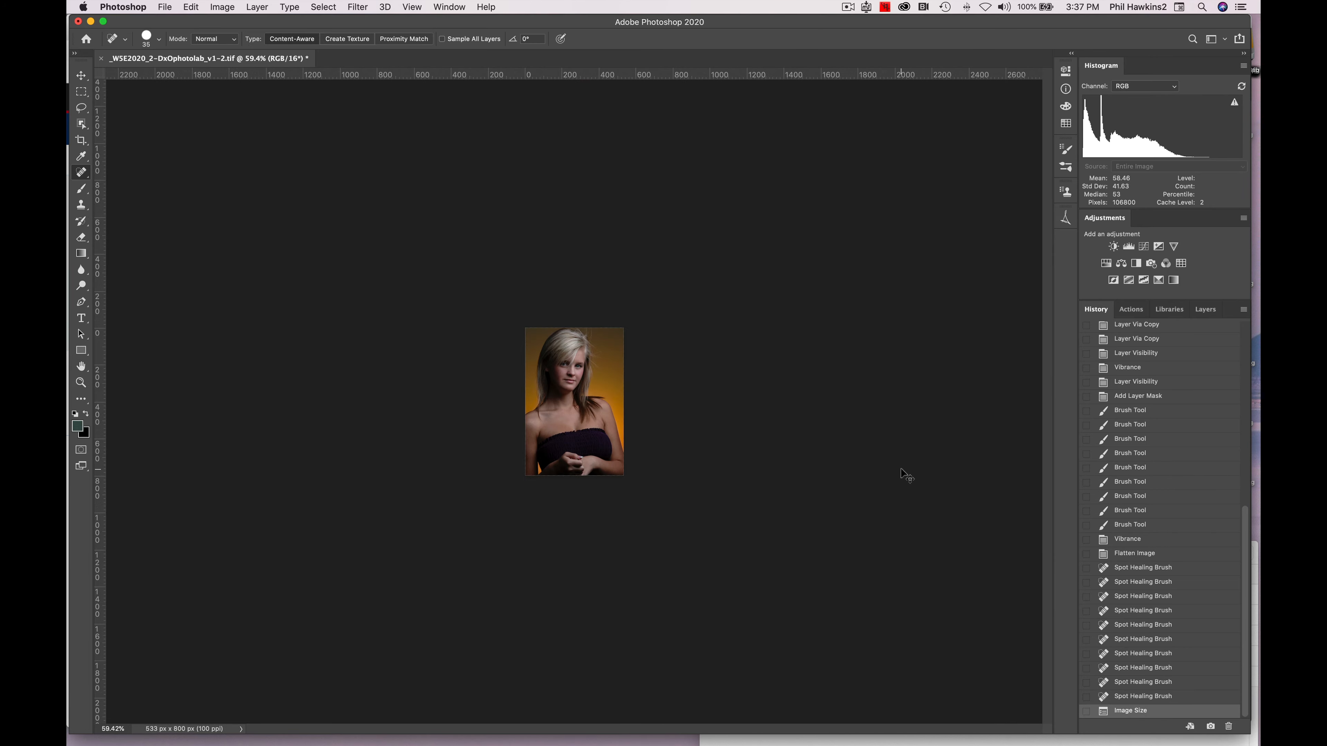
# Step: Try Unsharp Mask on the resized portrait at 100 % with a changed radius, comparing the preview off and on
pyautogui.press('super+1')
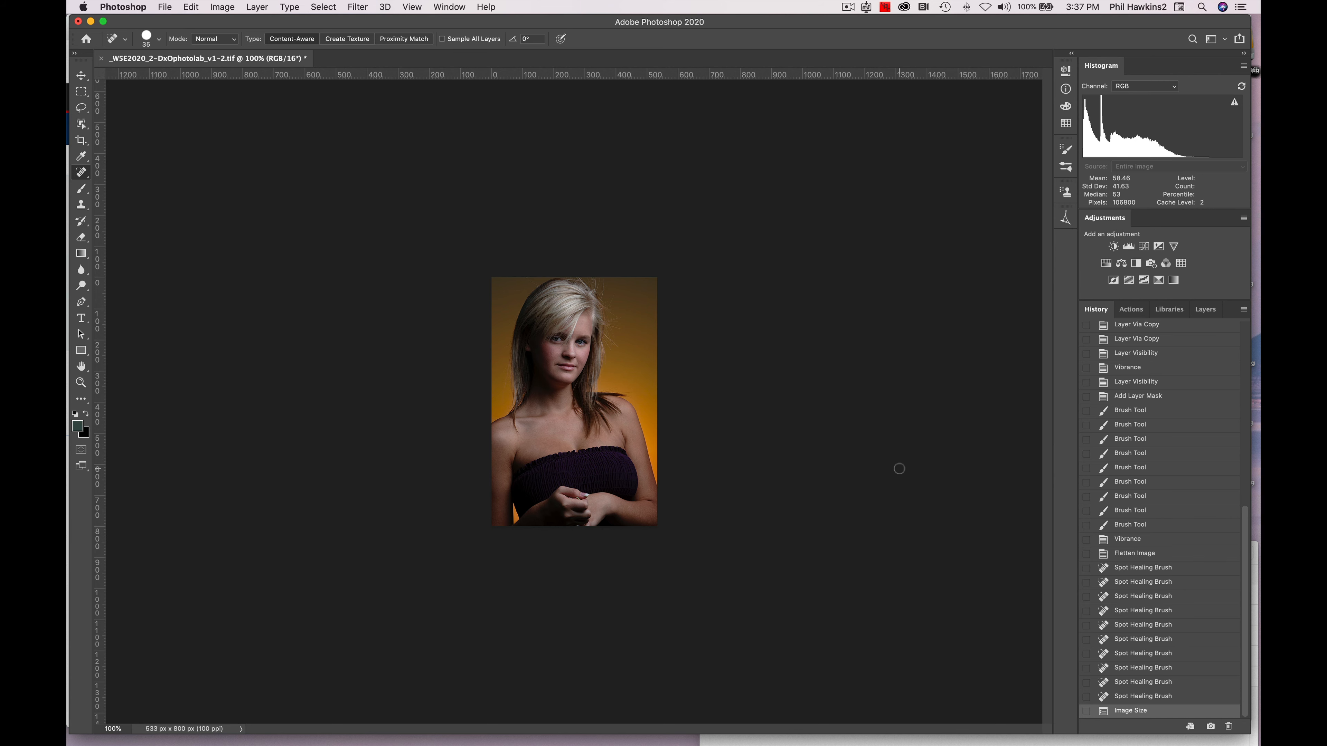
pyautogui.click(366, 9)
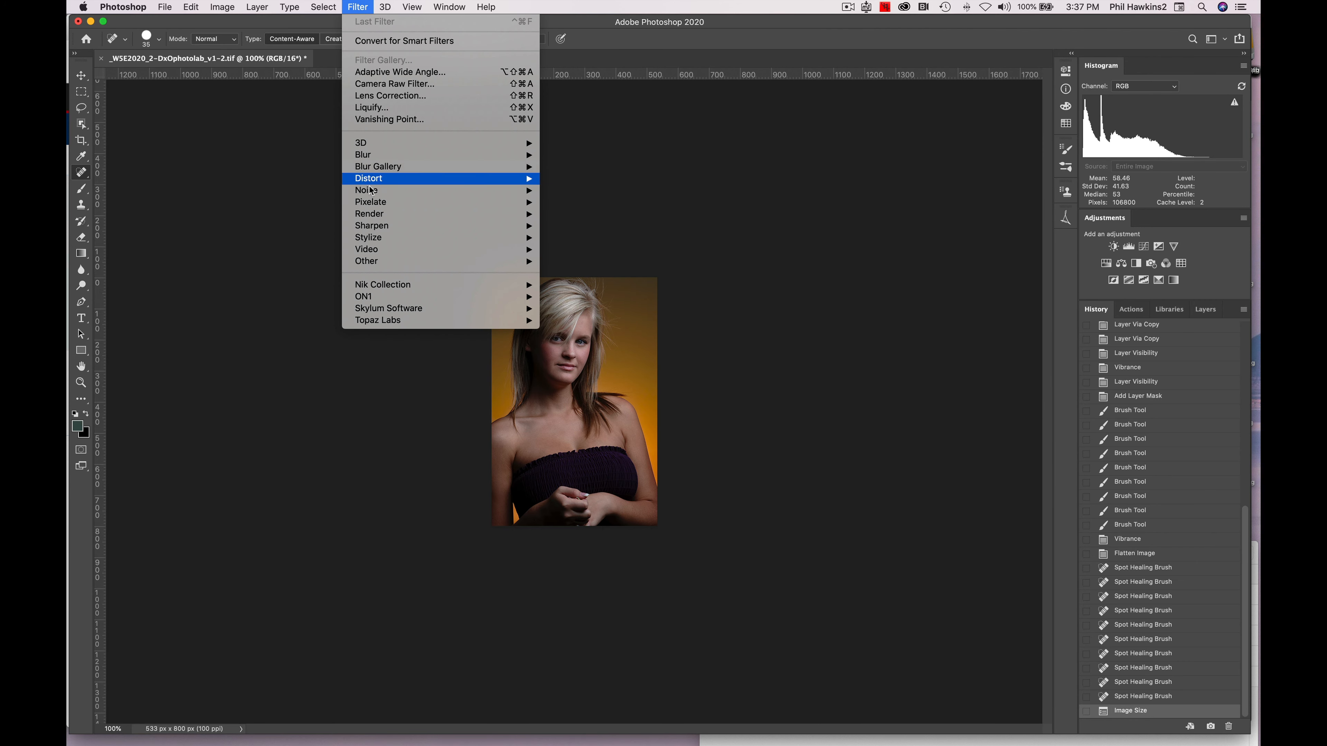
pyautogui.moveTo(373, 217)
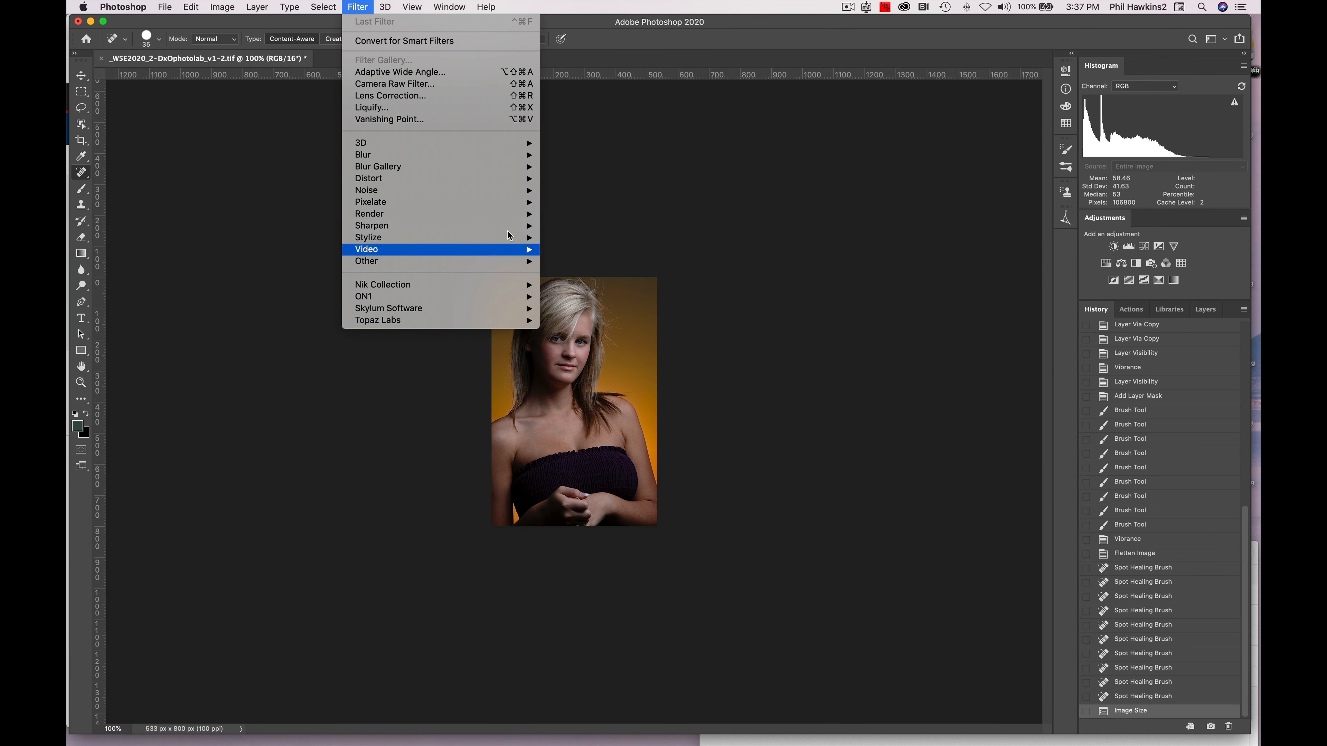
pyautogui.moveTo(494, 226)
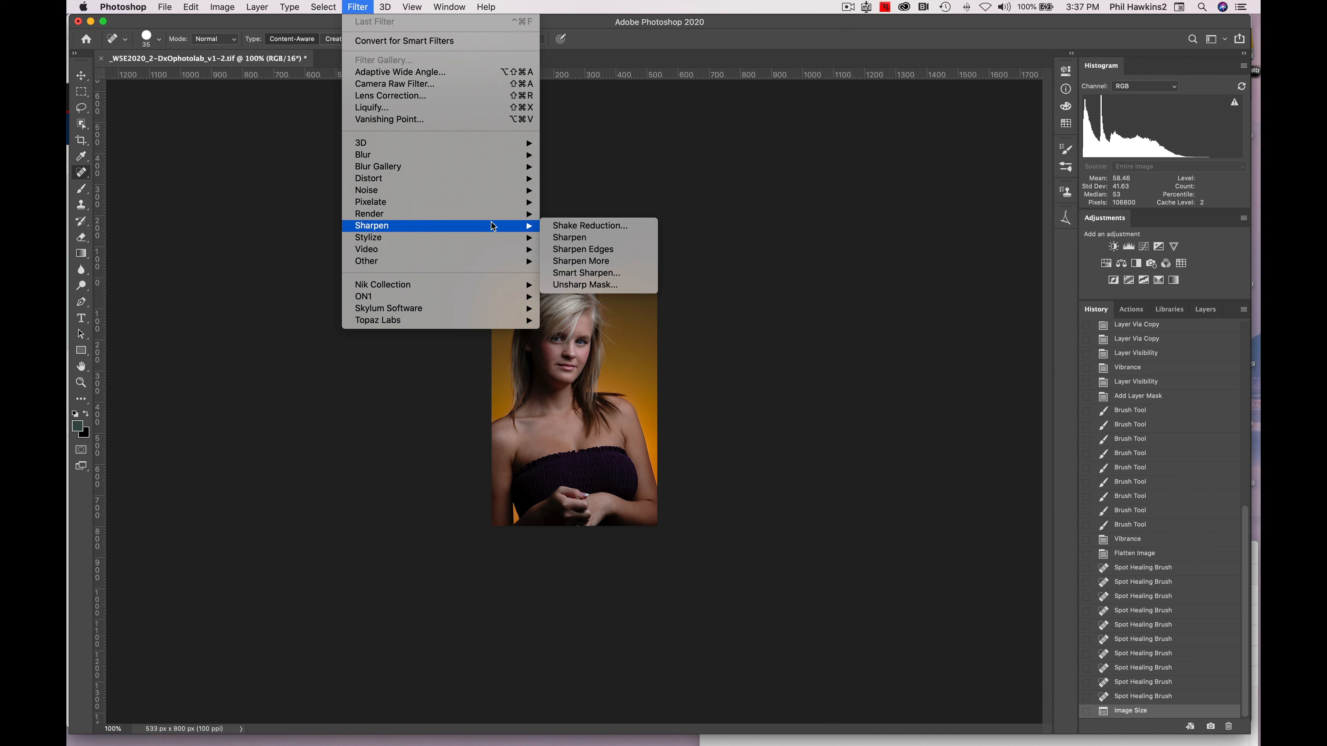
pyautogui.click(593, 286)
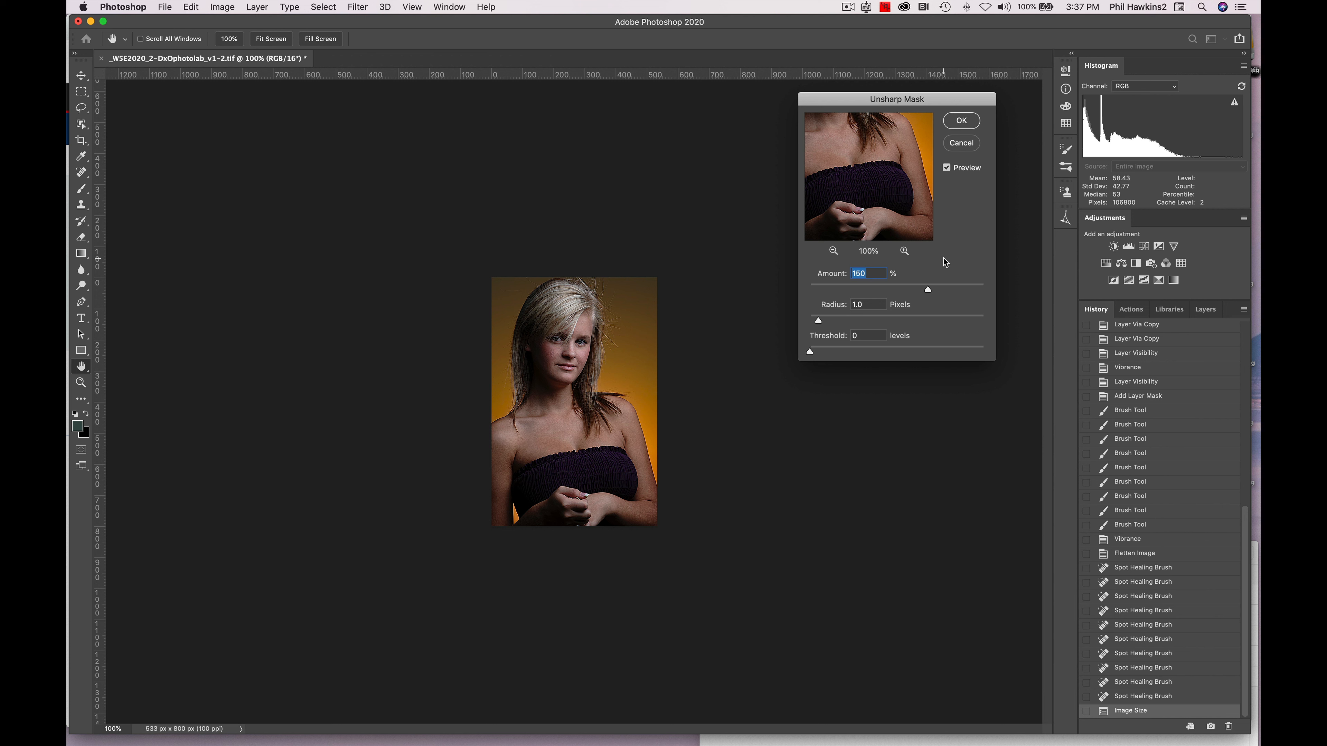
pyautogui.press('BackSpace')
pyautogui.write('100')
pyautogui.click(845, 307)
pyautogui.write('.')
pyautogui.click(948, 169)
pyautogui.click(947, 170)
# Step: Try Unsharp Mask amounts of 125 and 150 % on the resized portrait, comparing the preview for each
pyautogui.doubleClick(874, 274)
pyautogui.write('125')
pyautogui.click(947, 169)
pyautogui.click(947, 168)
pyautogui.click(947, 169)
pyautogui.write('150')
pyautogui.click(947, 168)
pyautogui.click(946, 168)
# Step: Try an Unsharp Mask amount of 200 %, compare the preview off and on, and cancel the filter
pyautogui.press('BackSpace')
pyautogui.press('BackSpace')
pyautogui.press('BackSpace')
pyautogui.write('200')
pyautogui.click(946, 167)
pyautogui.click(946, 168)
pyautogui.click(965, 147)
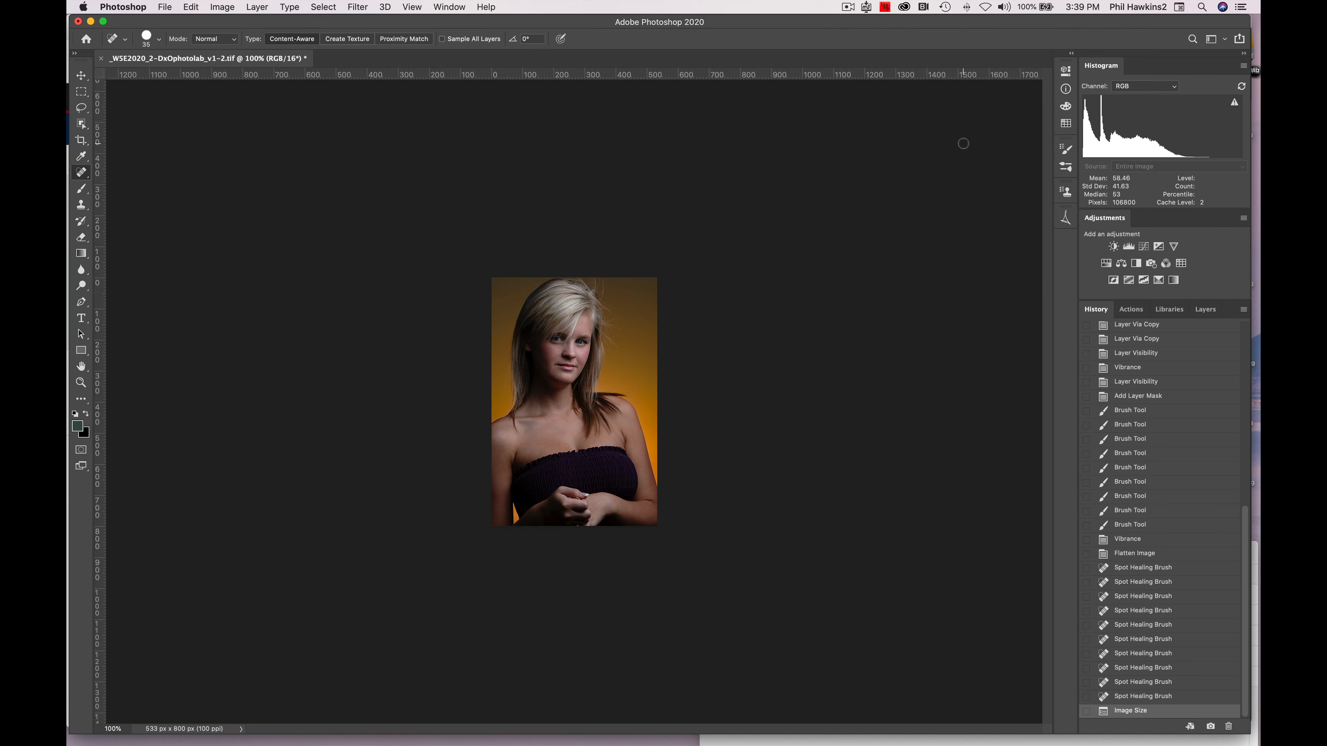